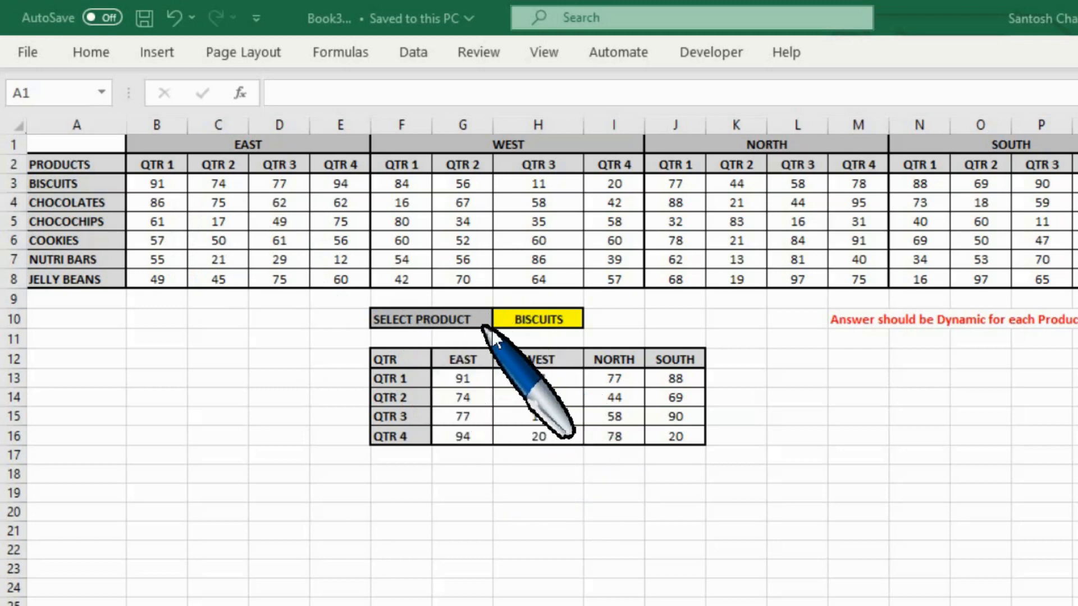
Step: Choose CHOCOLATES as the selected product in cell H10 of Sheet1
click(533, 323)
click(590, 320)
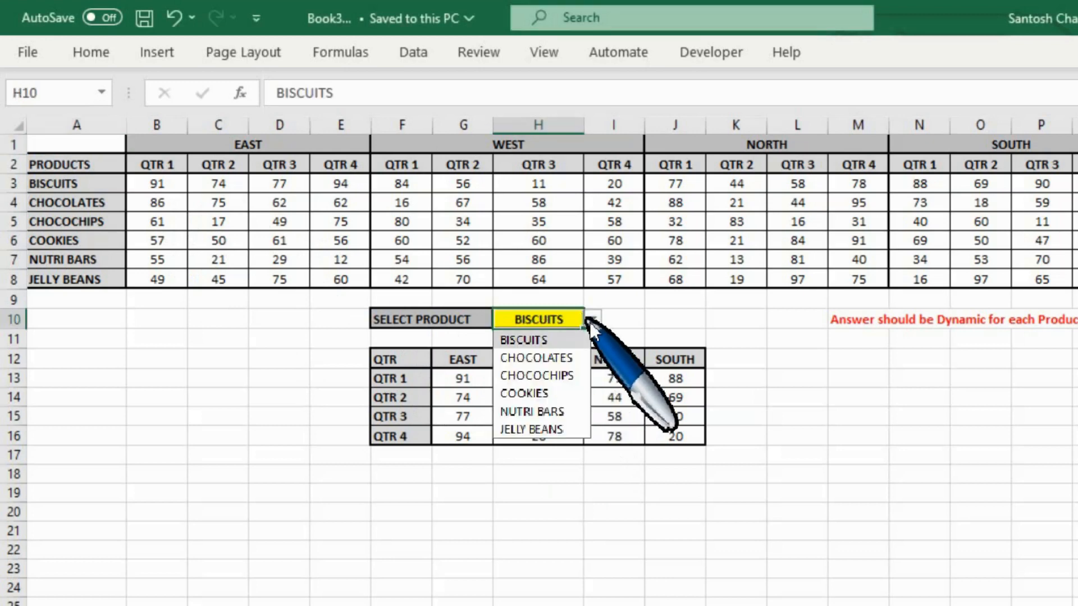
click(547, 361)
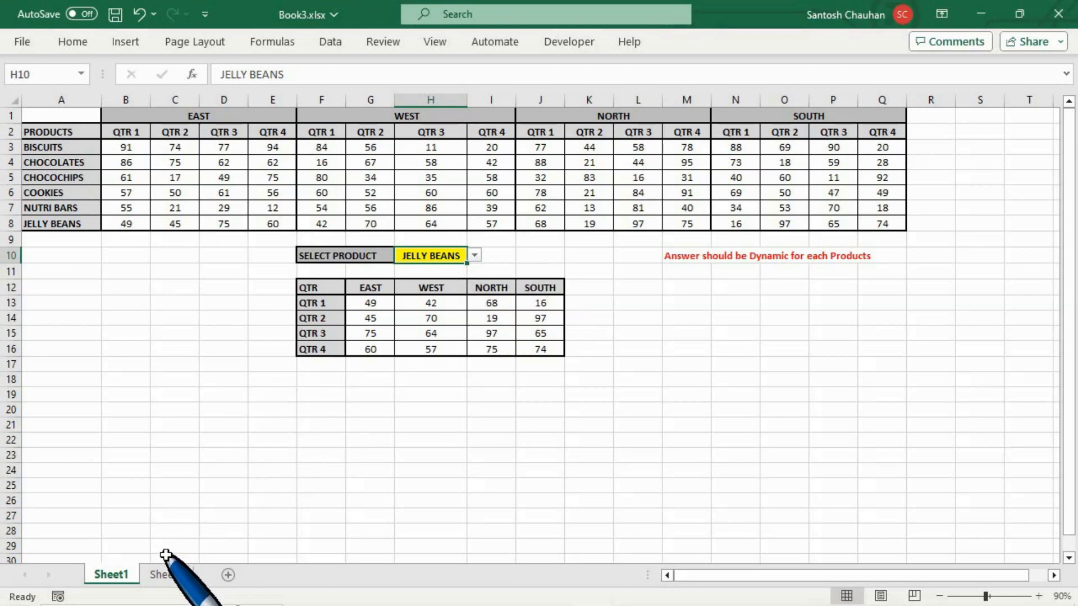
Step: Switch to Sheet2 and select the empty EAST result cell for QTR 1
click(166, 573)
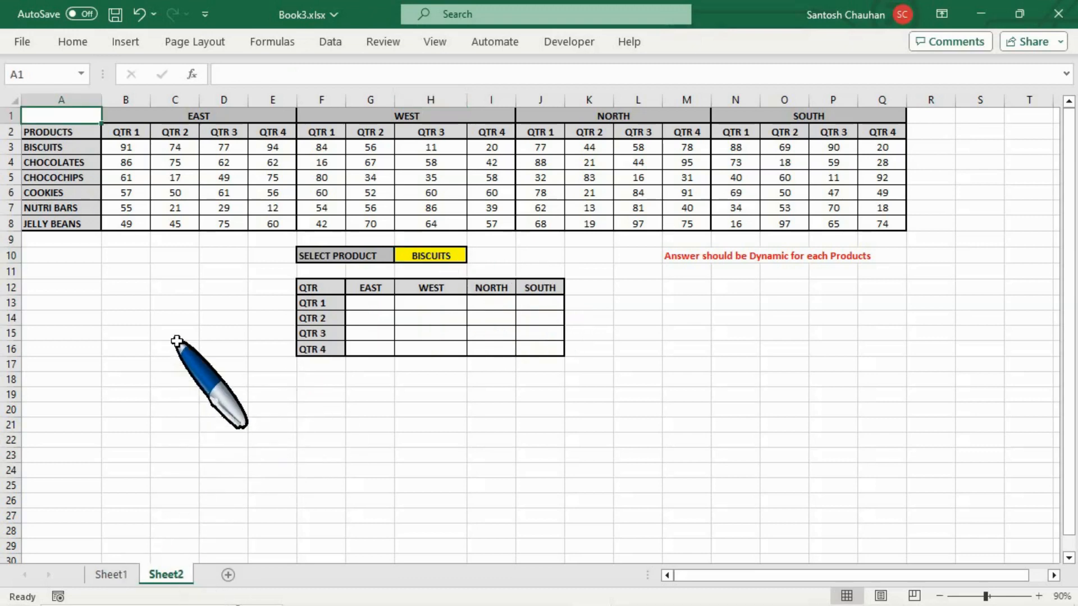
click(176, 347)
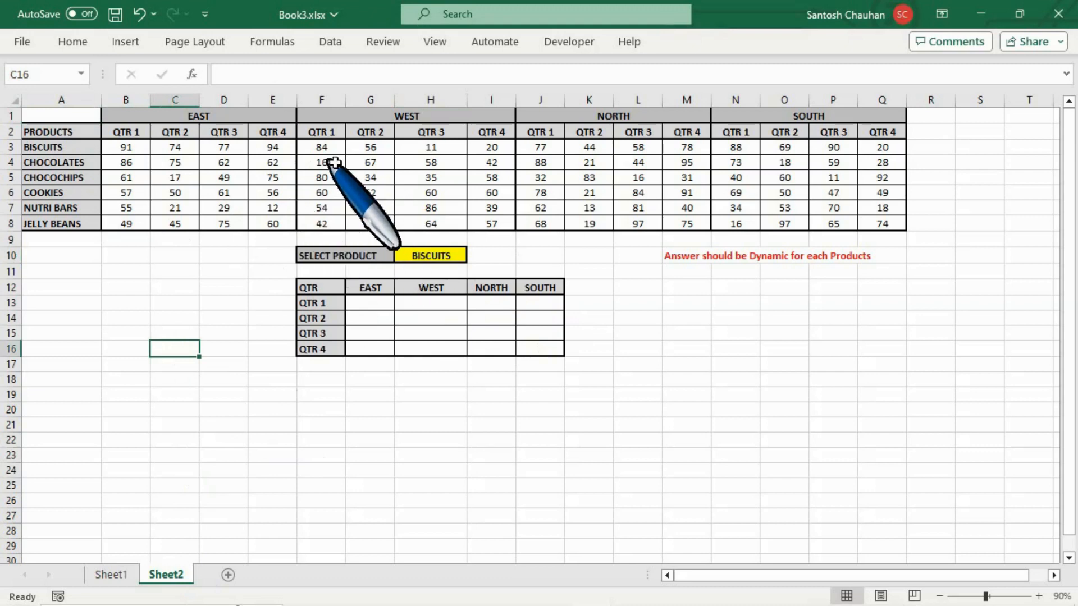
click(366, 303)
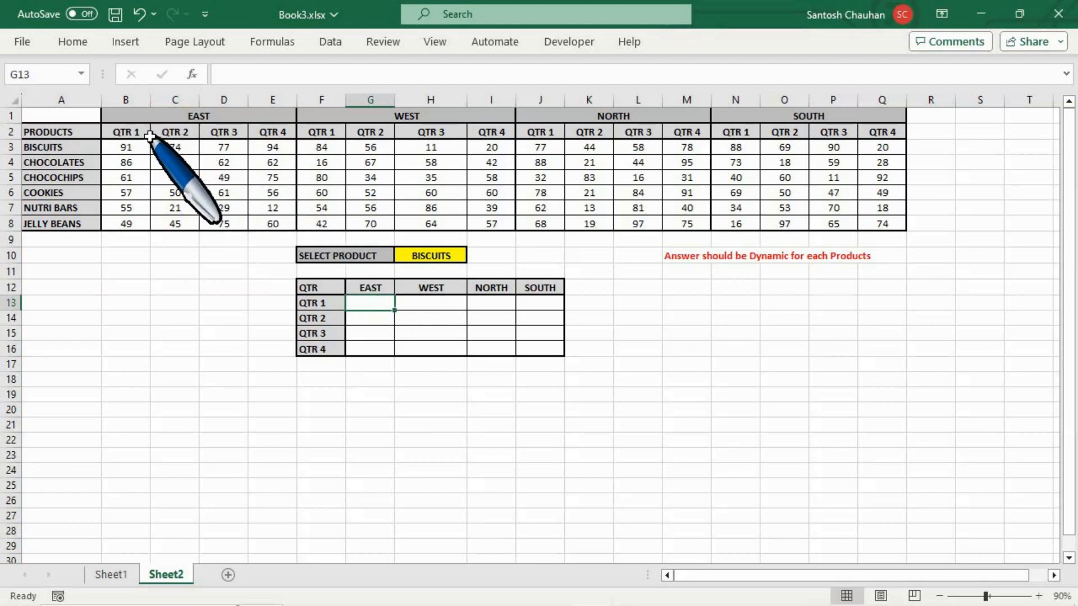
Step: Highlight the EAST block B2:E8 and the WEST block F2:I8 to examine how each region's quarterly data is arranged
drag(136, 133, 263, 220)
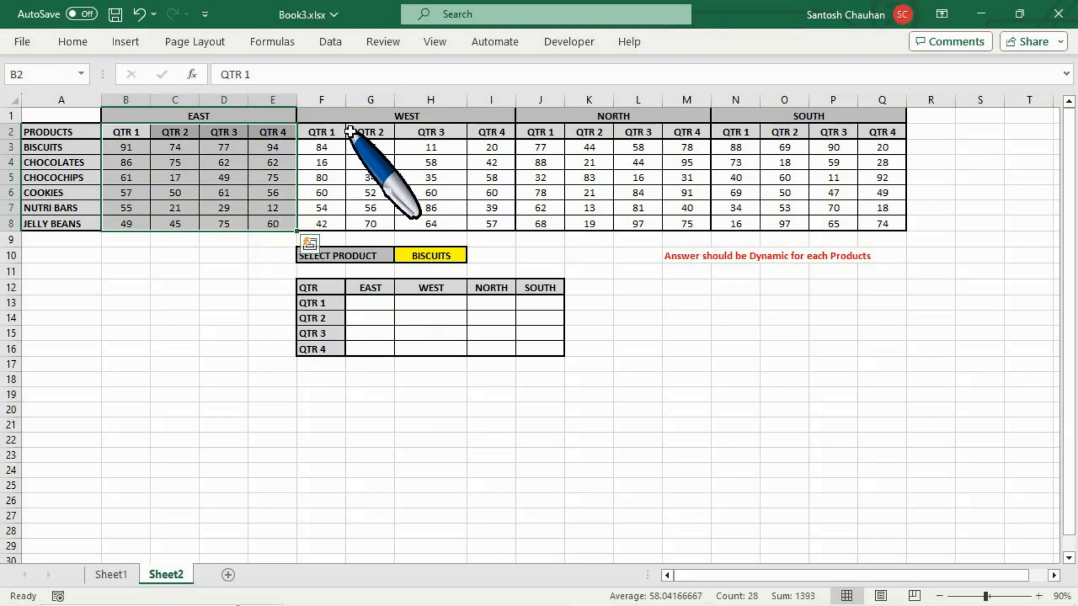
drag(323, 132, 487, 220)
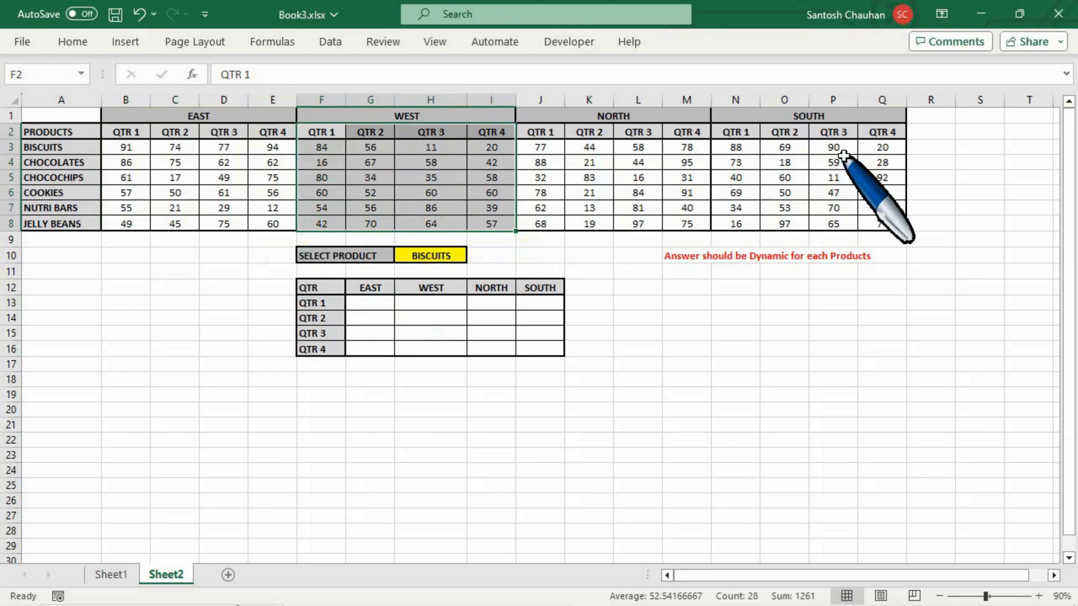
click(638, 193)
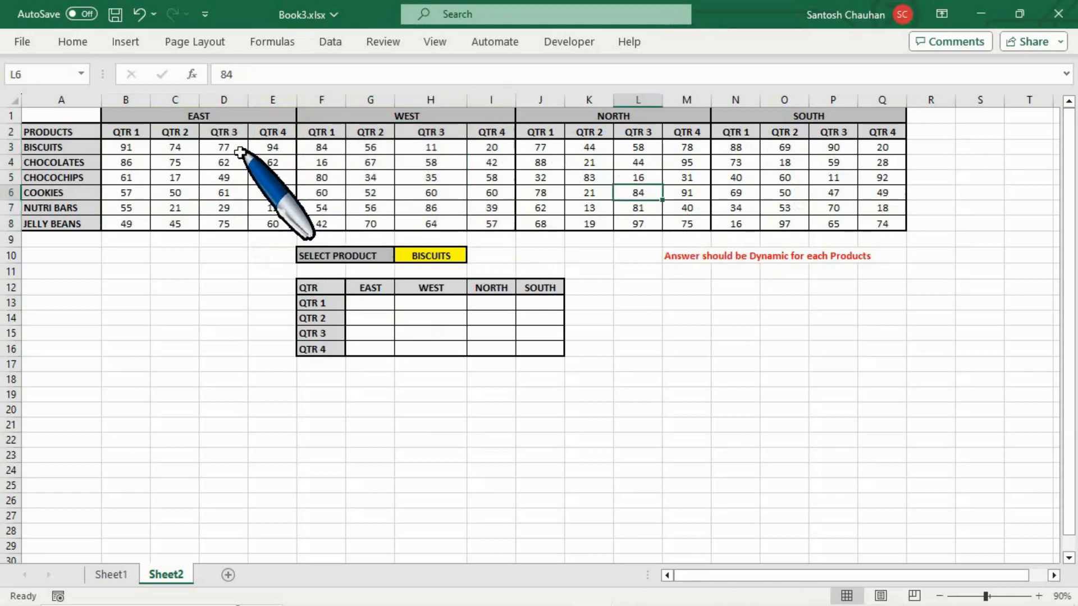
Step: Define the workbook-scoped name EAST1 for the East quarterly data in B2:E8 of Sheet2
drag(126, 134, 268, 221)
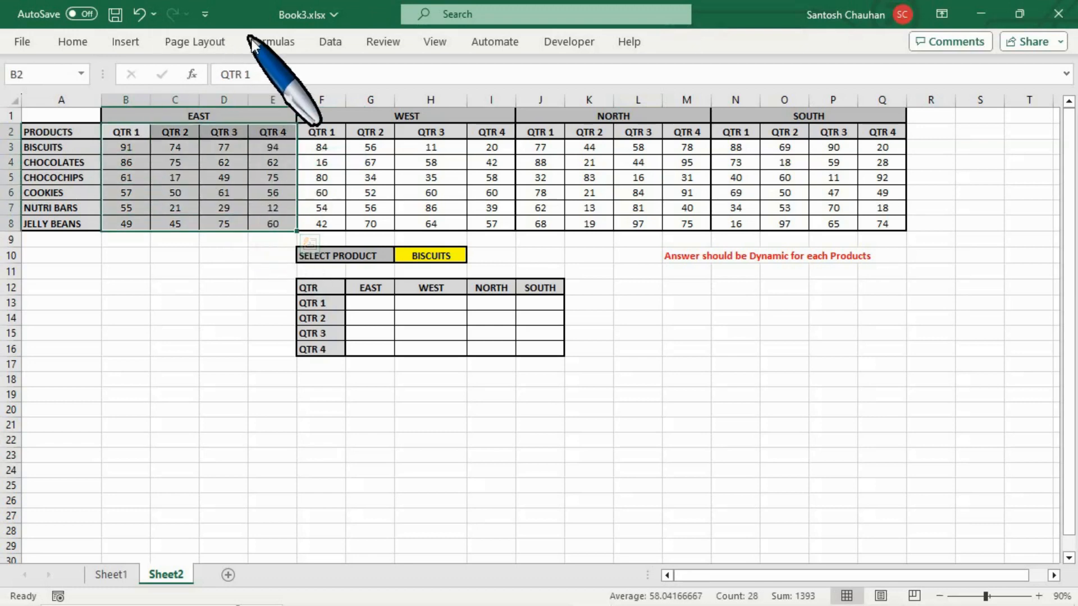
click(277, 42)
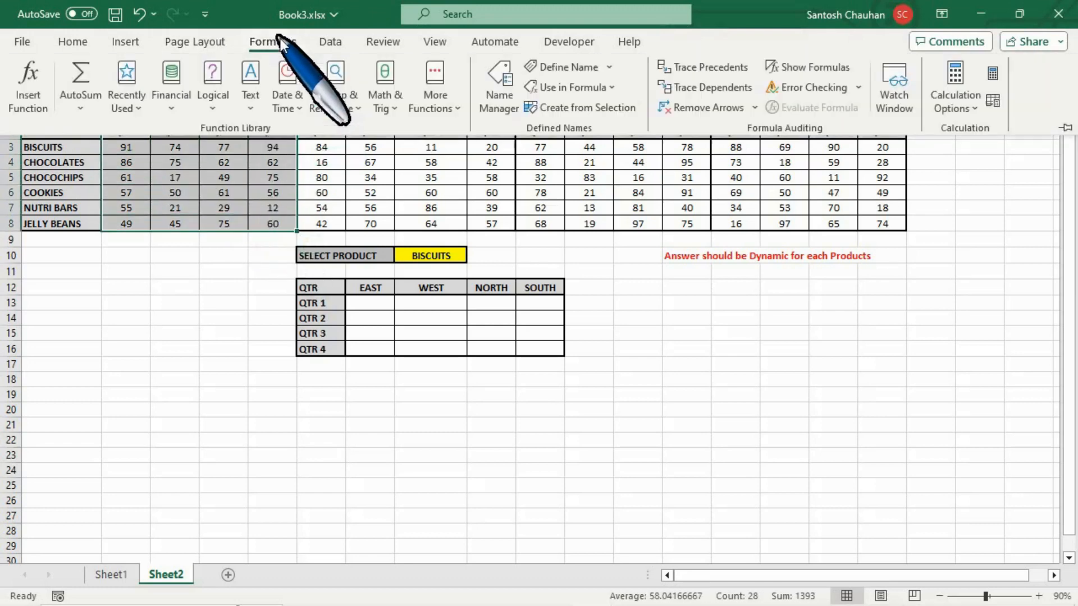
click(546, 67)
drag(695, 343, 643, 186)
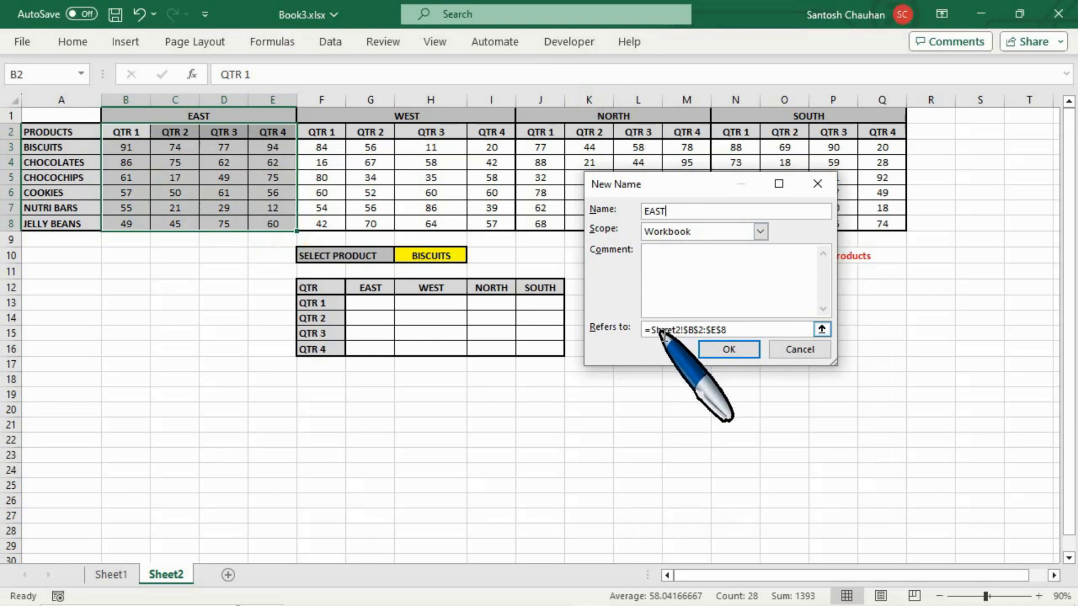
click(723, 330)
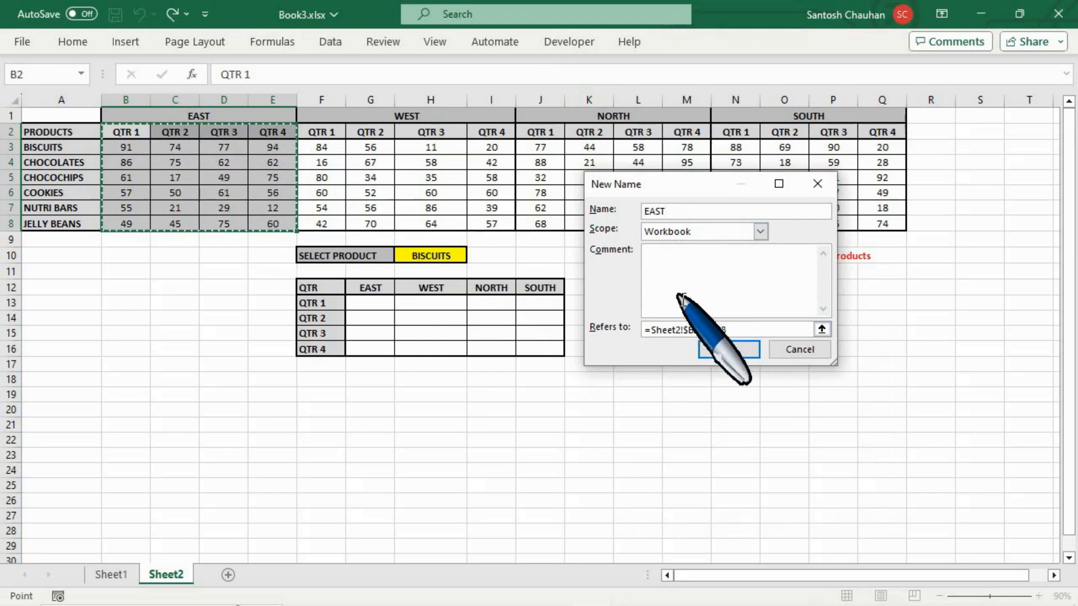
click(683, 215)
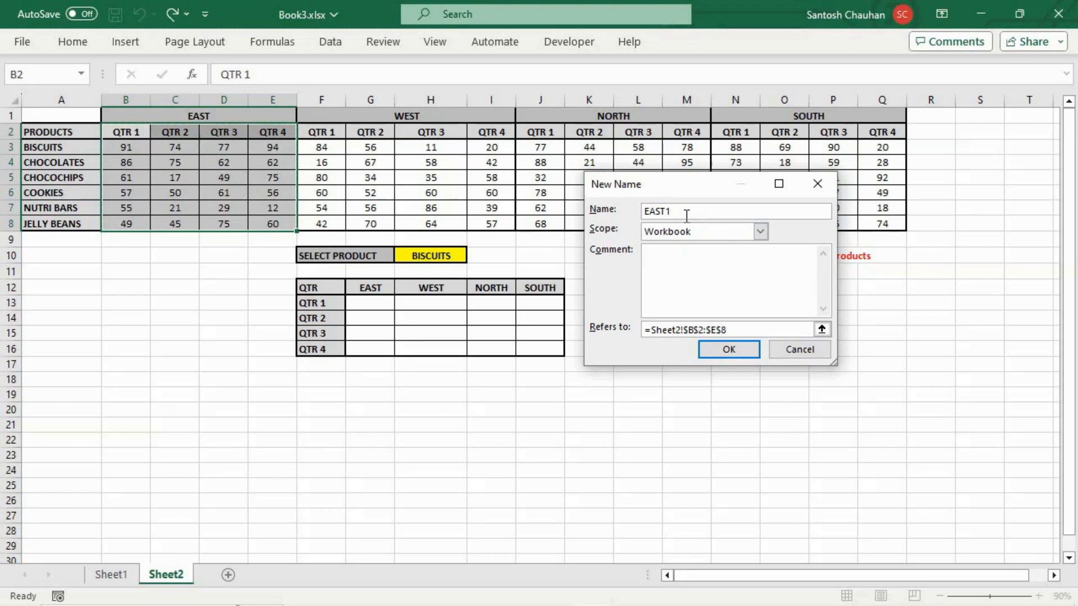
text(1)
click(729, 349)
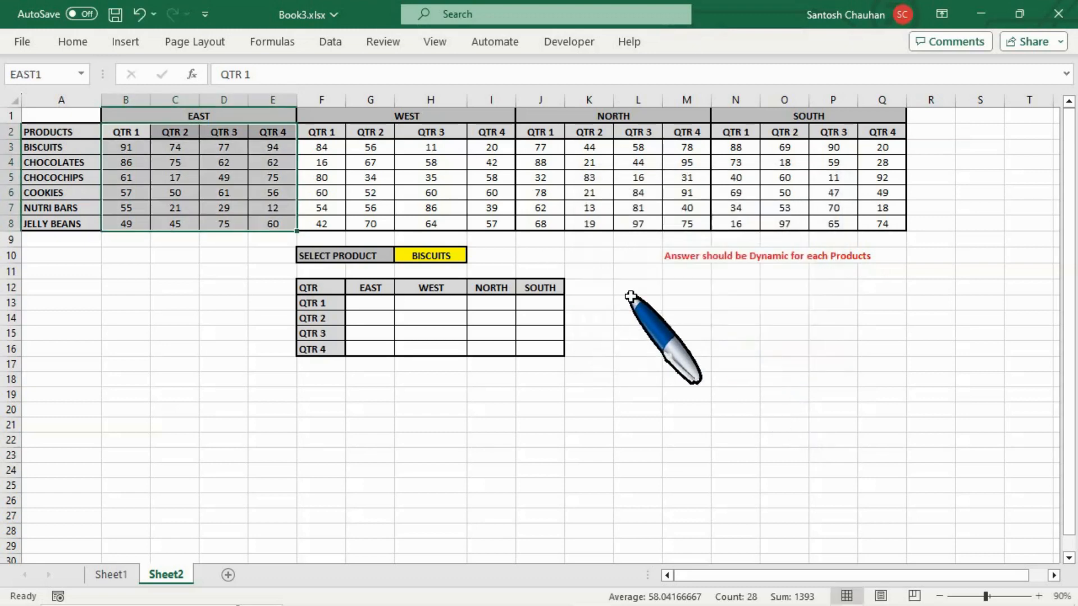
click(631, 298)
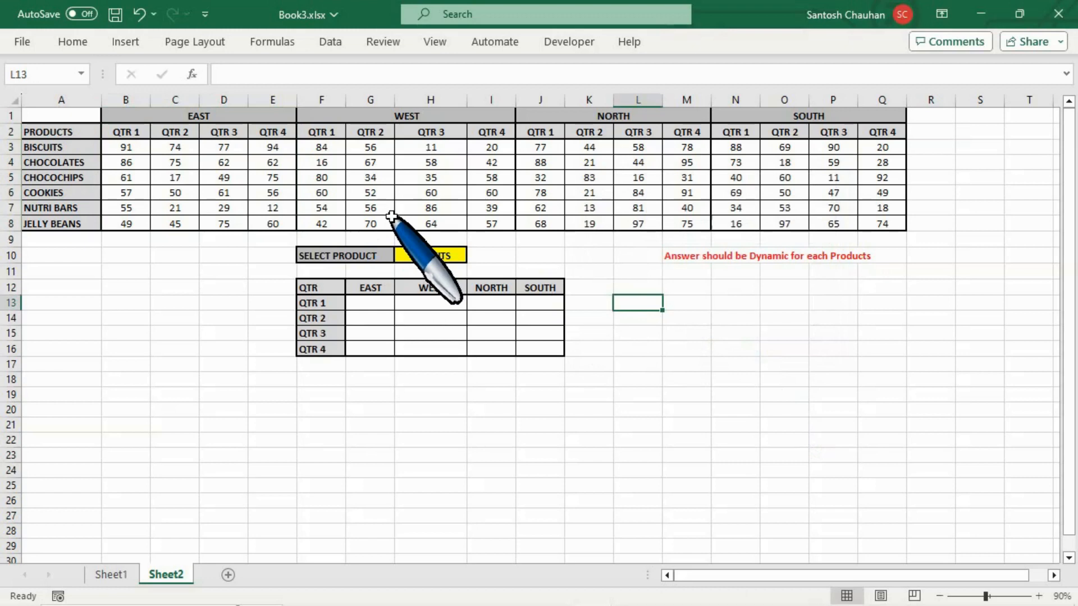
Step: Review the workbook's defined names and examine which range EAST1 refers to
key(ctrl+F3)
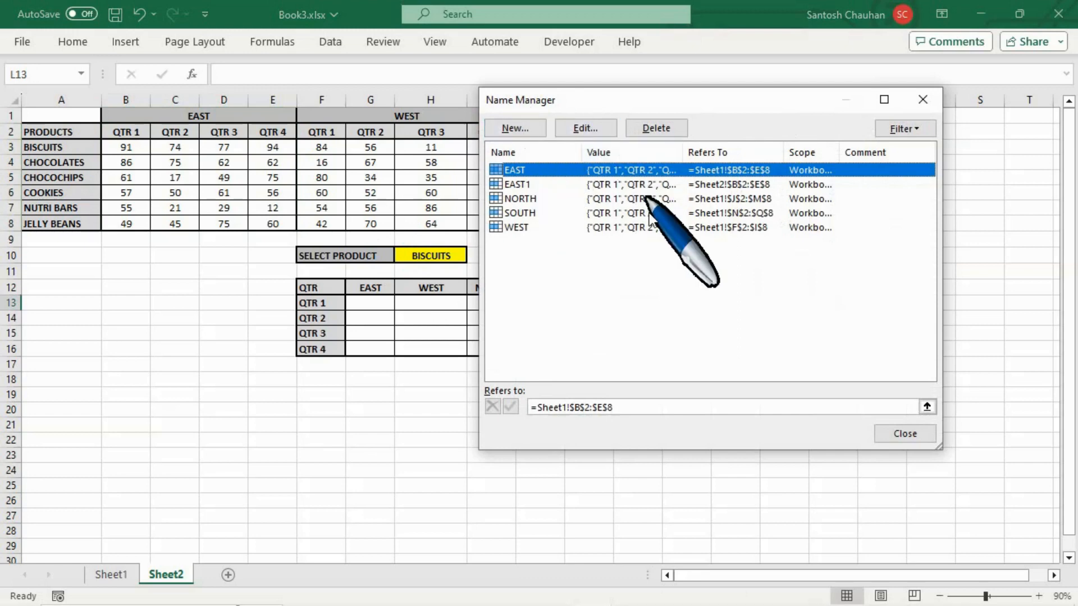
key(Escape)
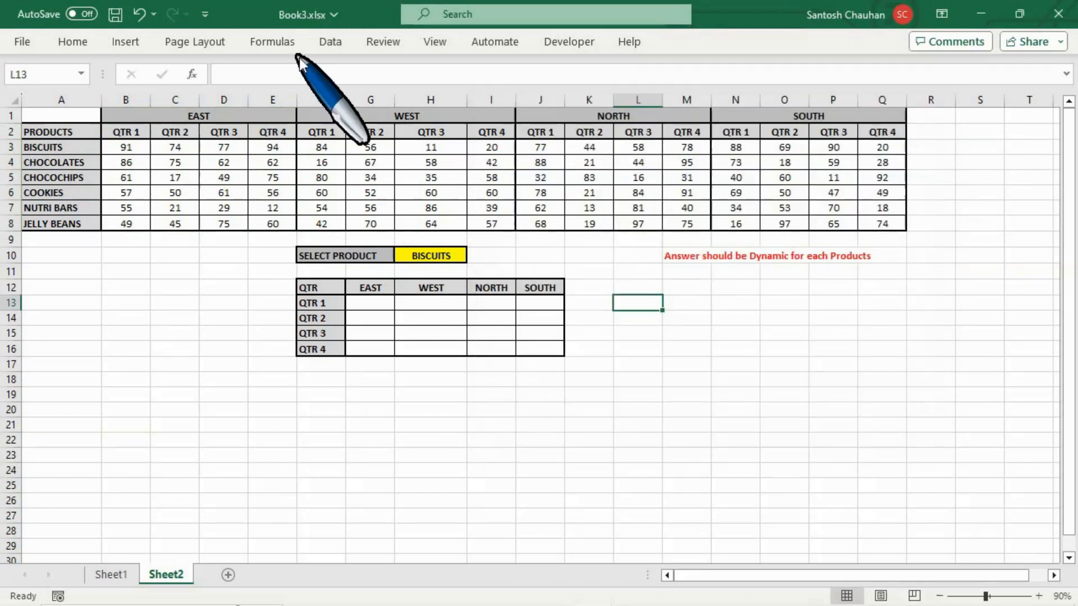
click(272, 42)
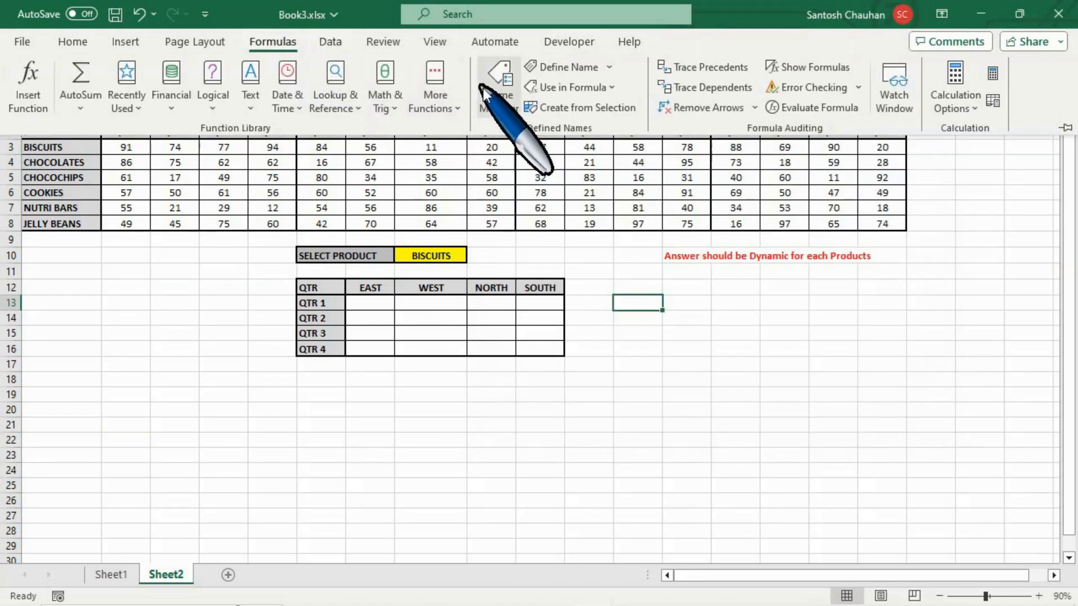
click(484, 93)
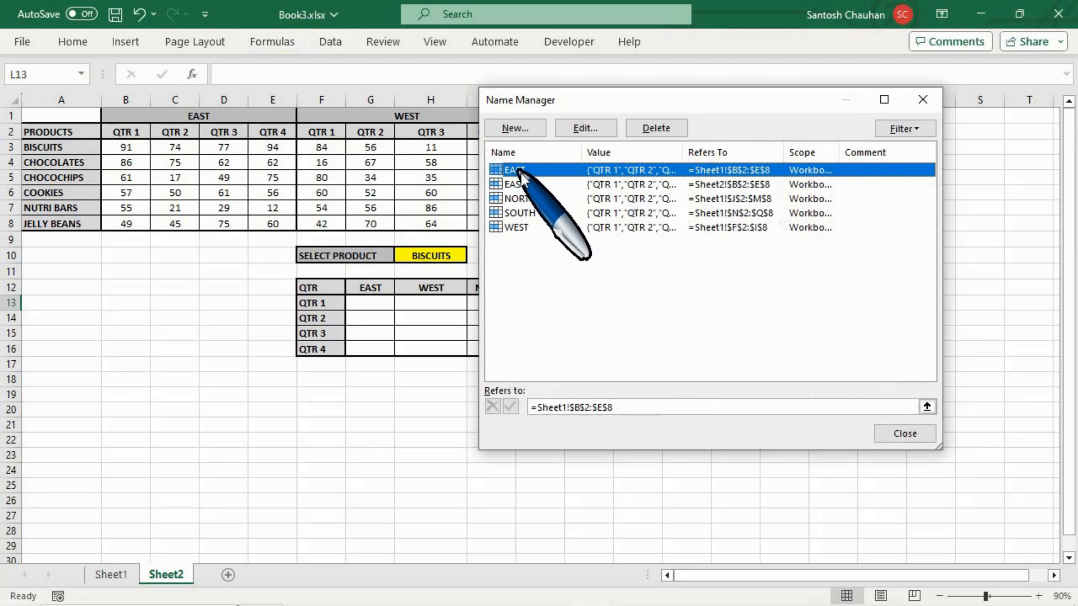
click(533, 197)
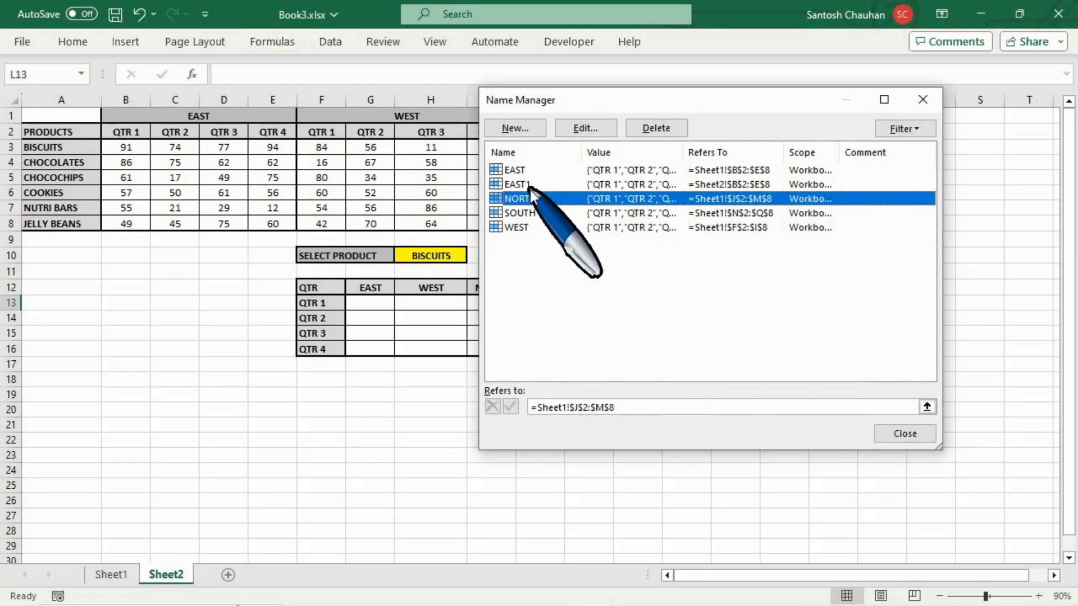
click(528, 185)
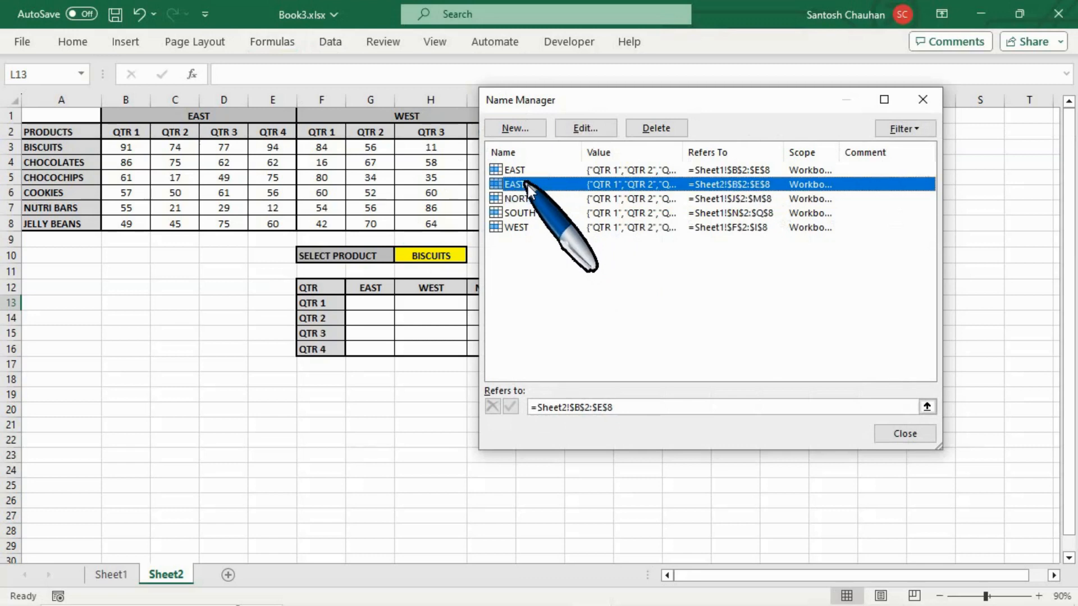
click(567, 408)
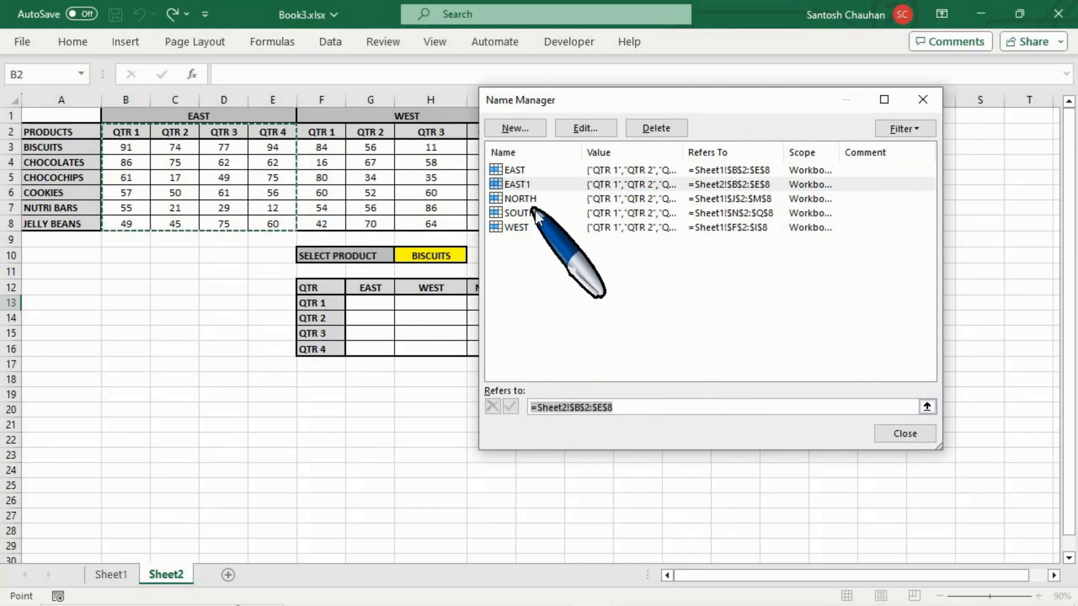
click(516, 185)
key(Escape)
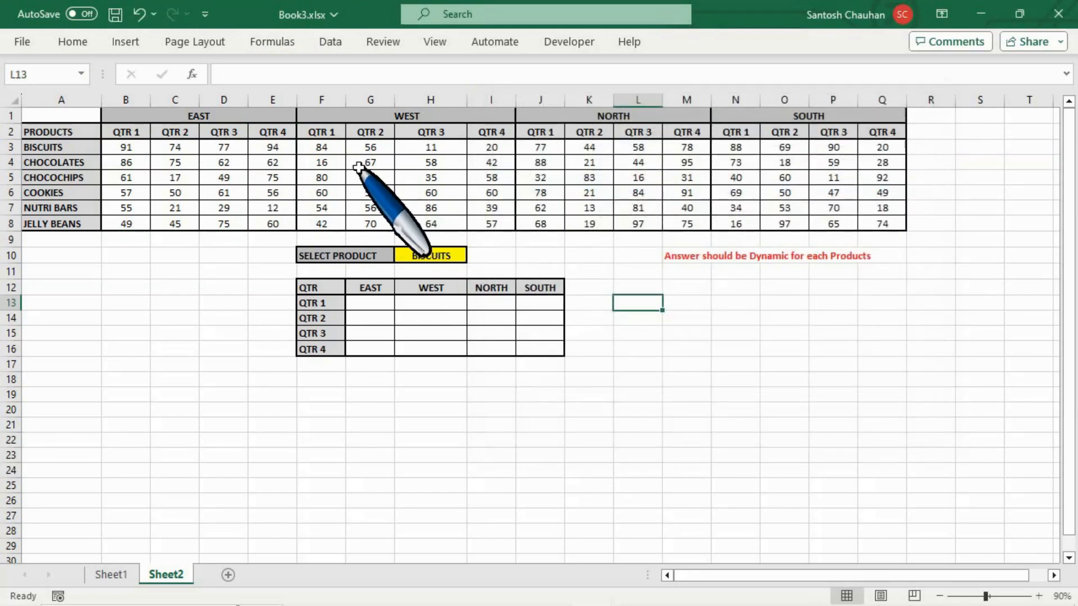
Step: Try to create range names from the top row of B2:Q8, leaving out the region header row
drag(204, 115, 761, 229)
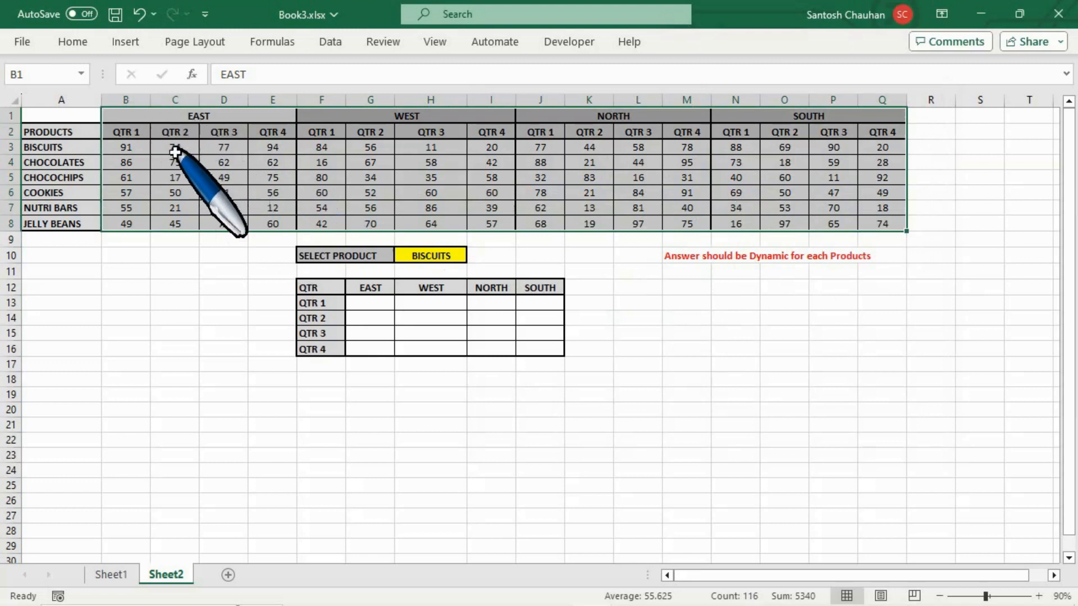
click(176, 178)
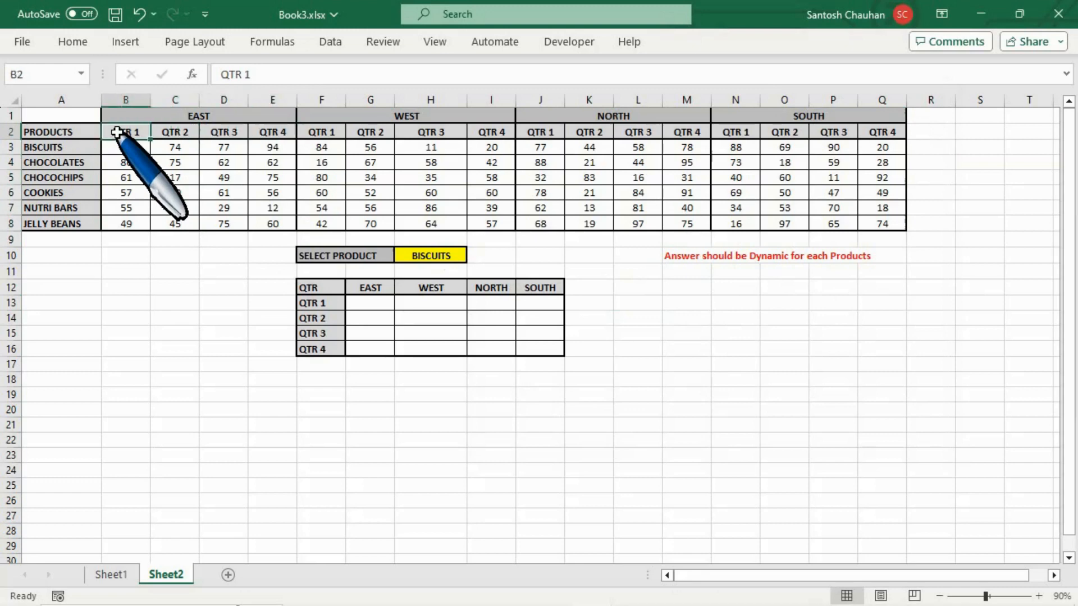
key(shift+Right)
key(shift+Right)
key(shift+Right)
key(shift+Right)
key(shift+Right)
key(shift+Right)
key(shift+Right)
key(shift+Right)
key(shift+Right)
key(shift+Right)
key(shift+Right)
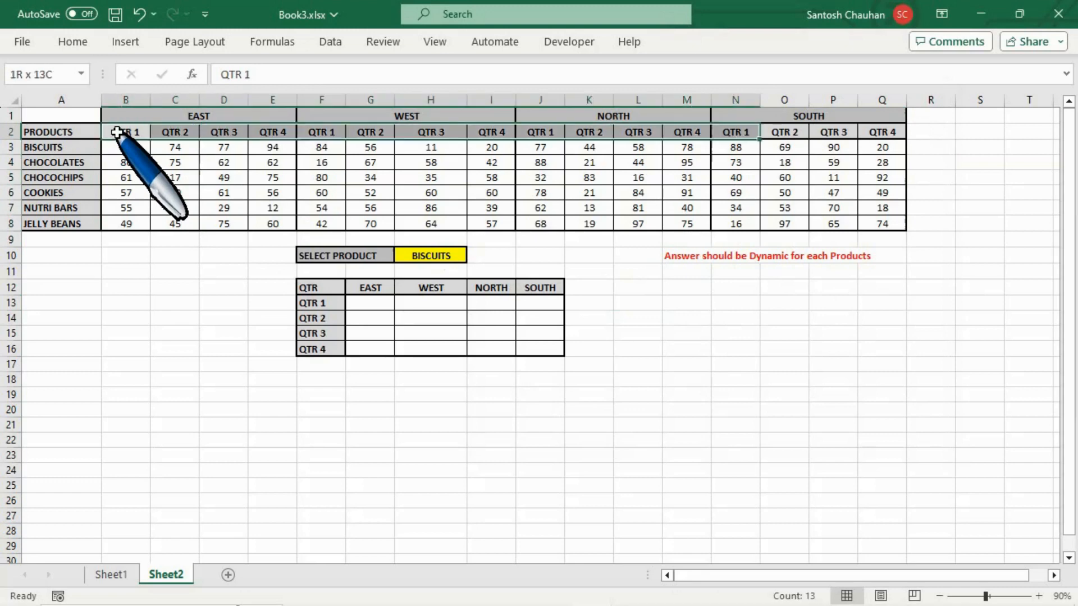
key(shift+Down)
key(shift+Down)
key(shift+Down)
key(shift+Down)
key(shift+Right)
key(shift+Right)
key(shift+Right)
key(shift+Down)
key(shift+Down)
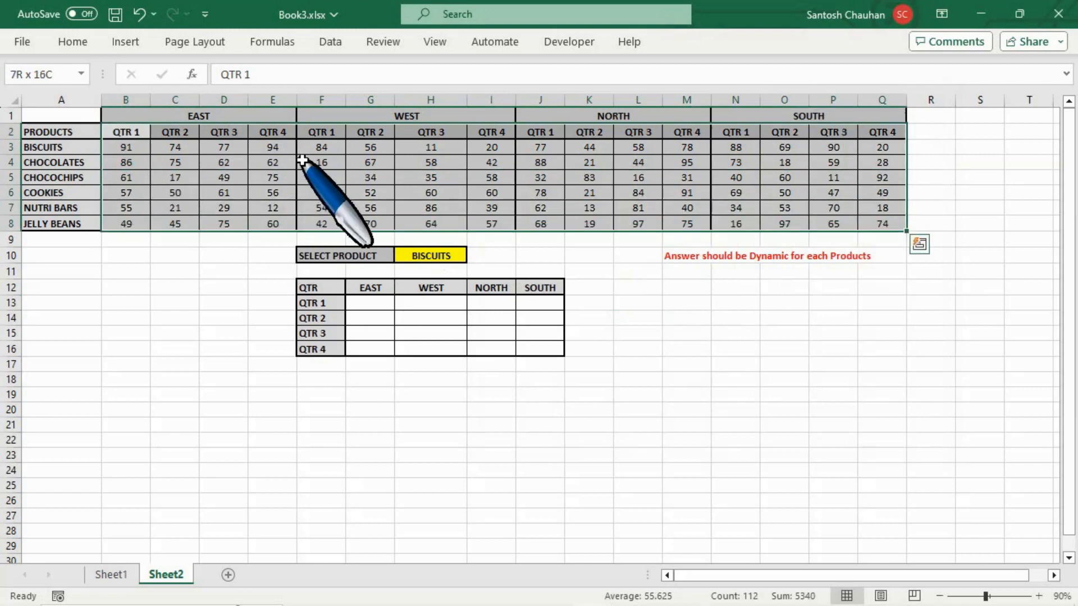
click(272, 42)
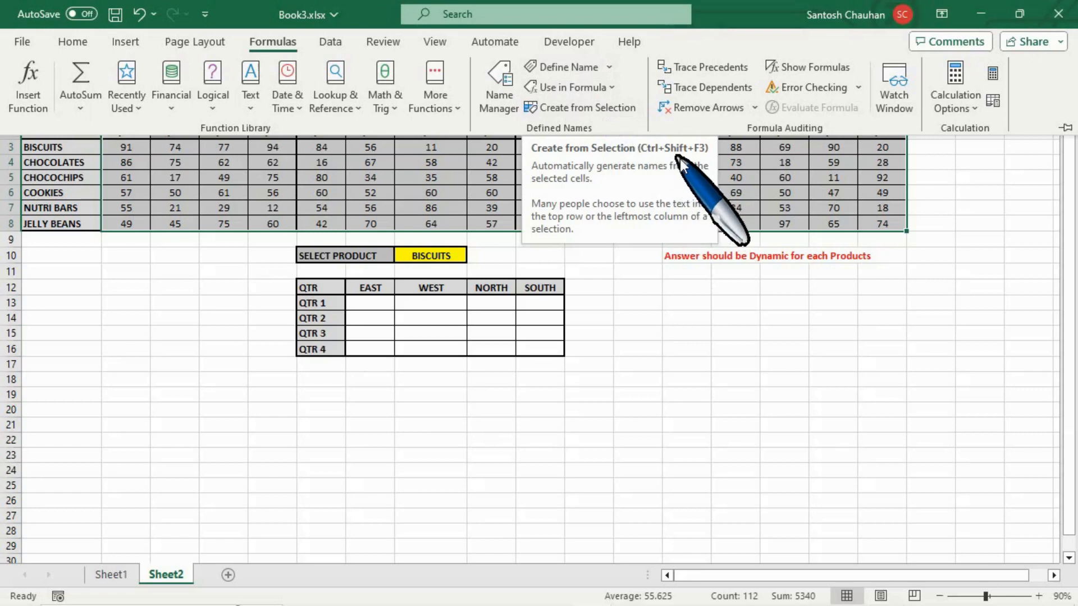
click(578, 108)
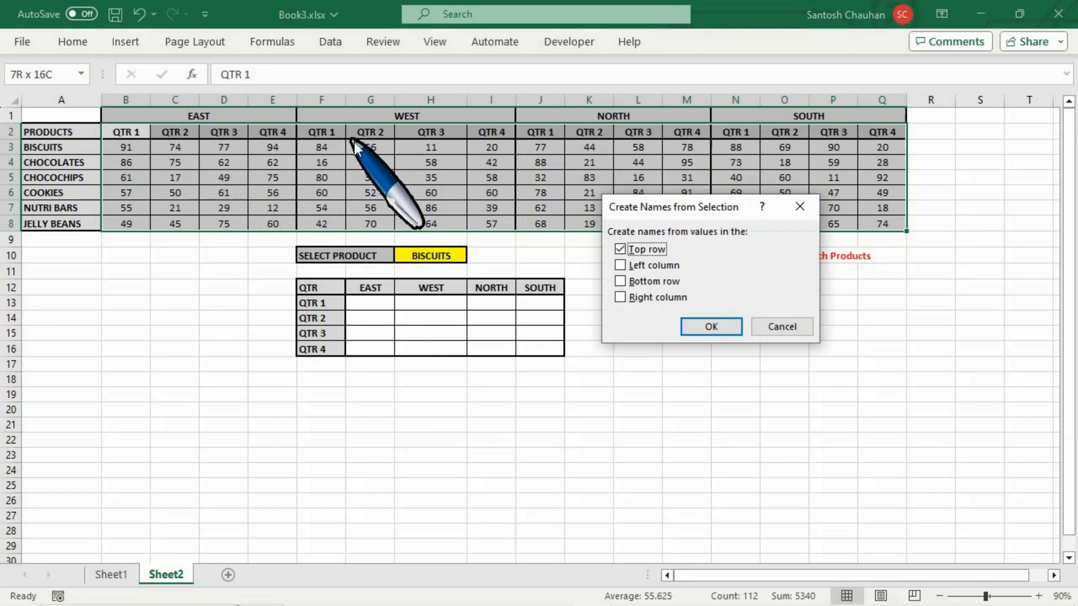
key(Return)
Step: Create range names from the selection B1:Q8, using only the top row with the region headings as names
drag(219, 113, 769, 231)
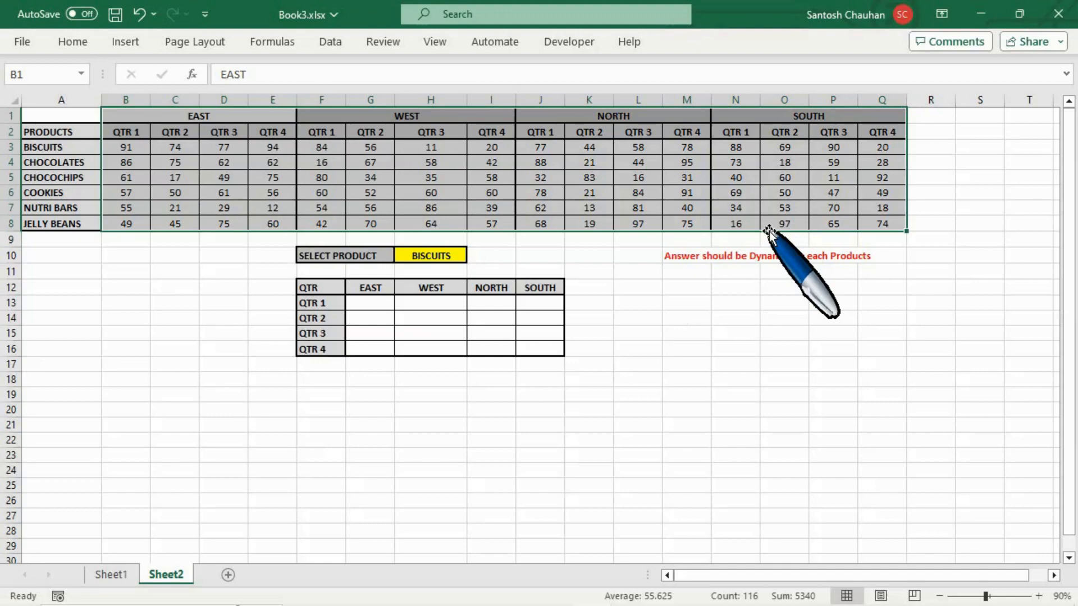
key(ctrl+shift+F3)
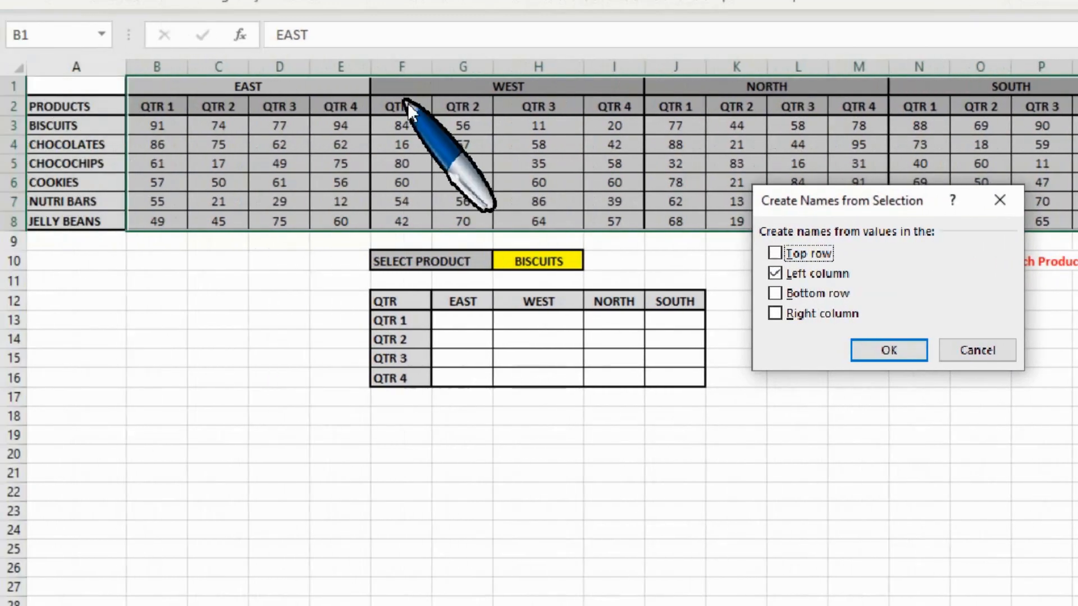
drag(841, 204, 706, 251)
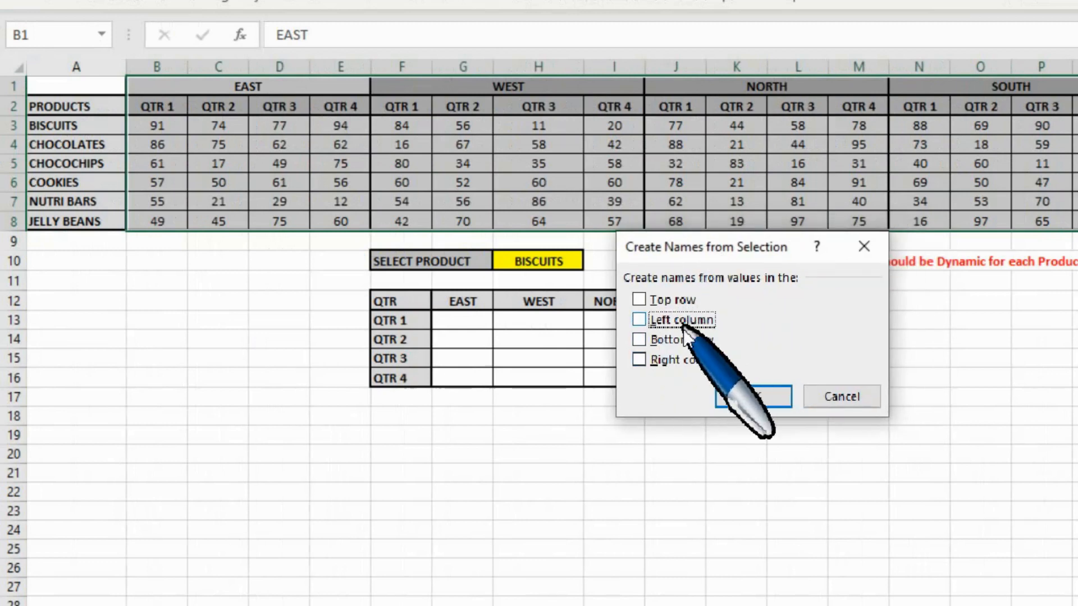
click(640, 298)
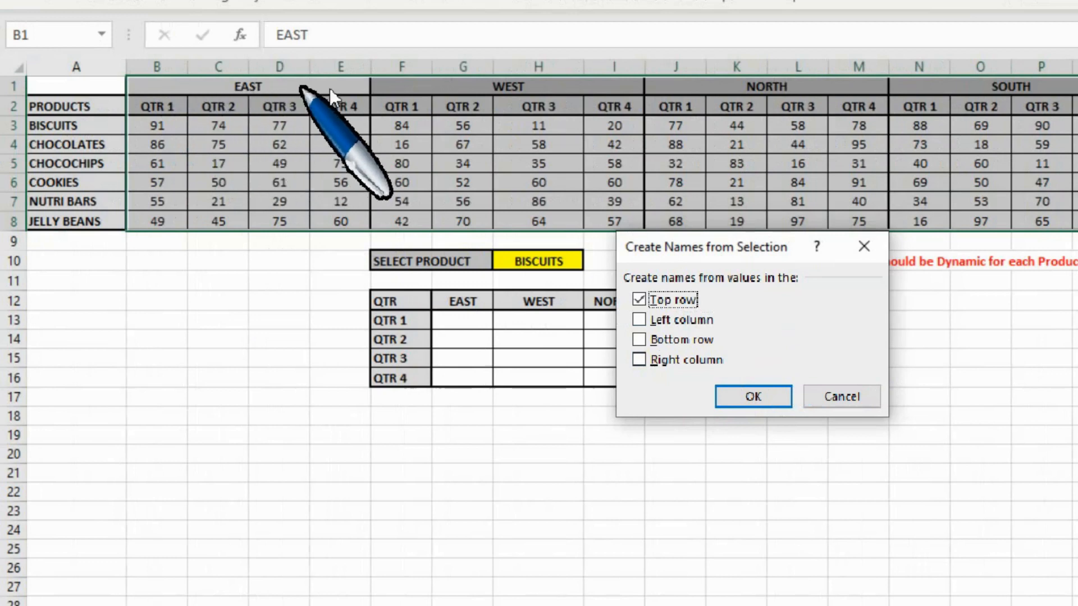
click(752, 396)
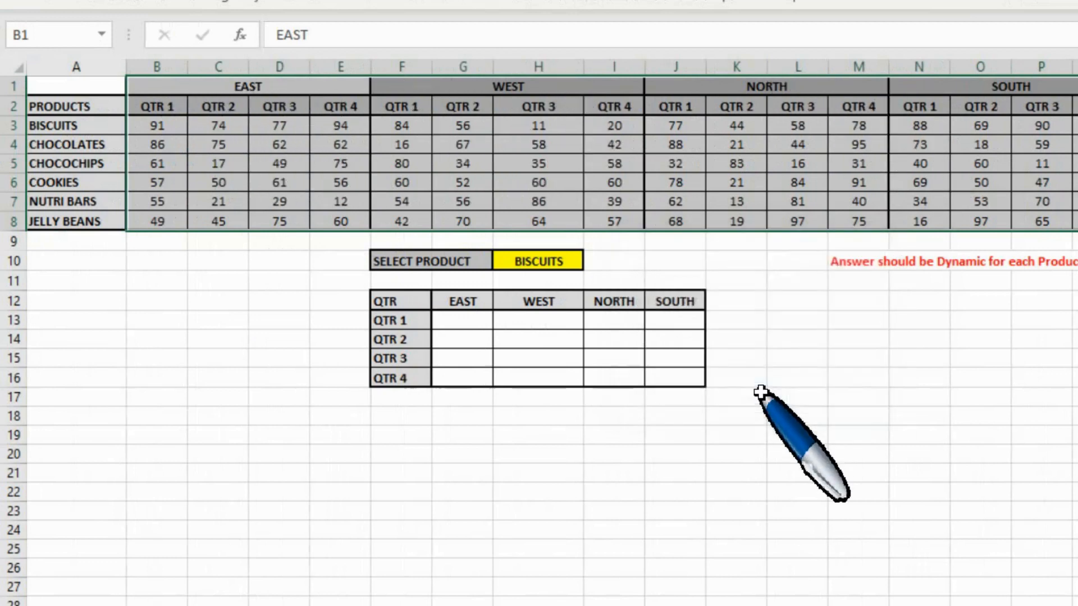
click(735, 280)
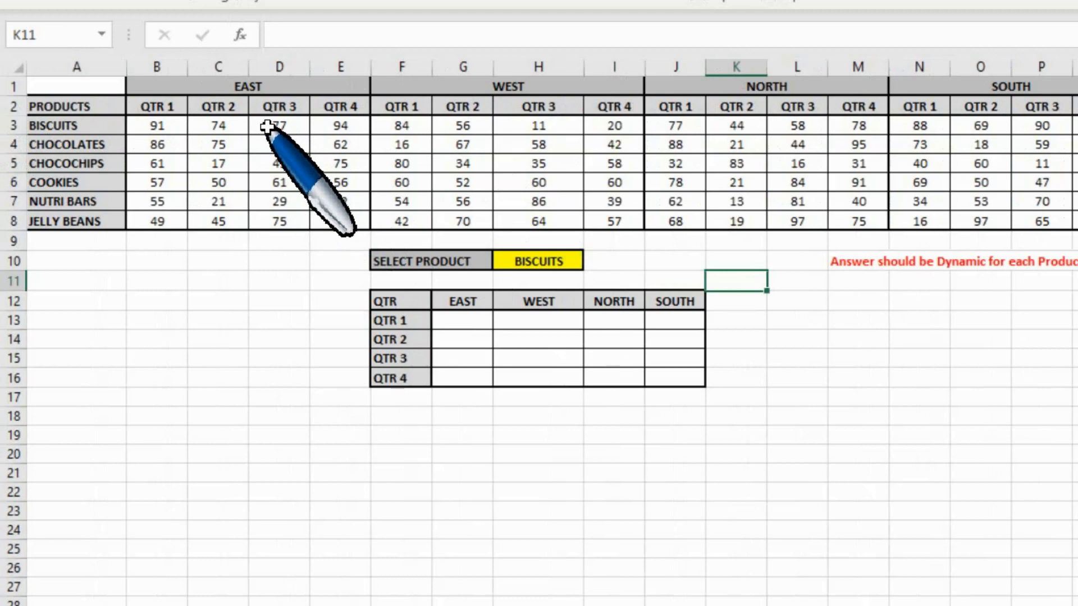
Step: Review the defined names and delete the redundant name EAST1
key(ctrl+F3)
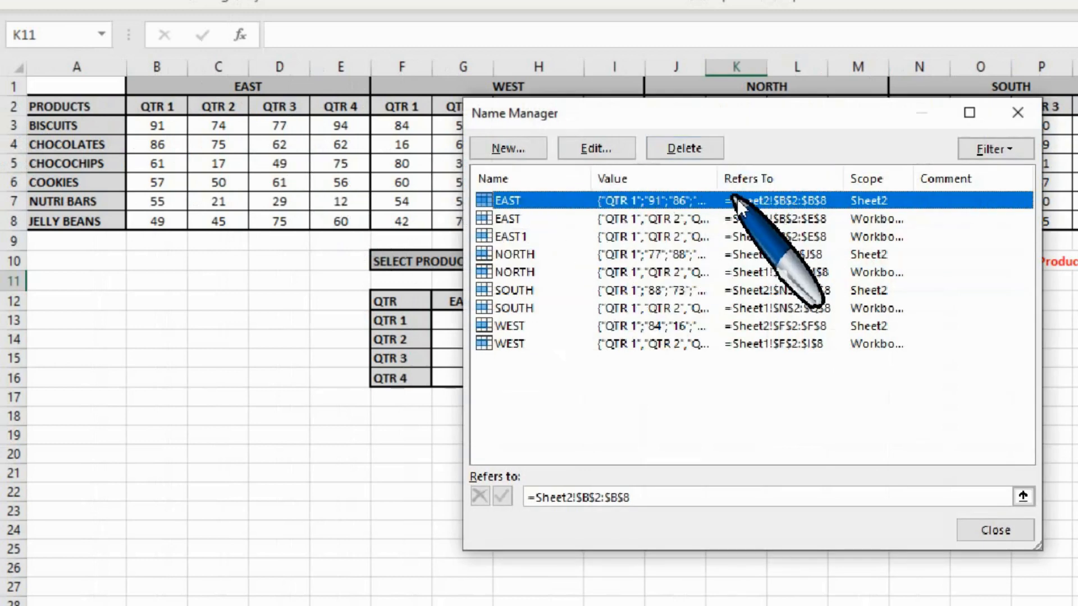
click(513, 219)
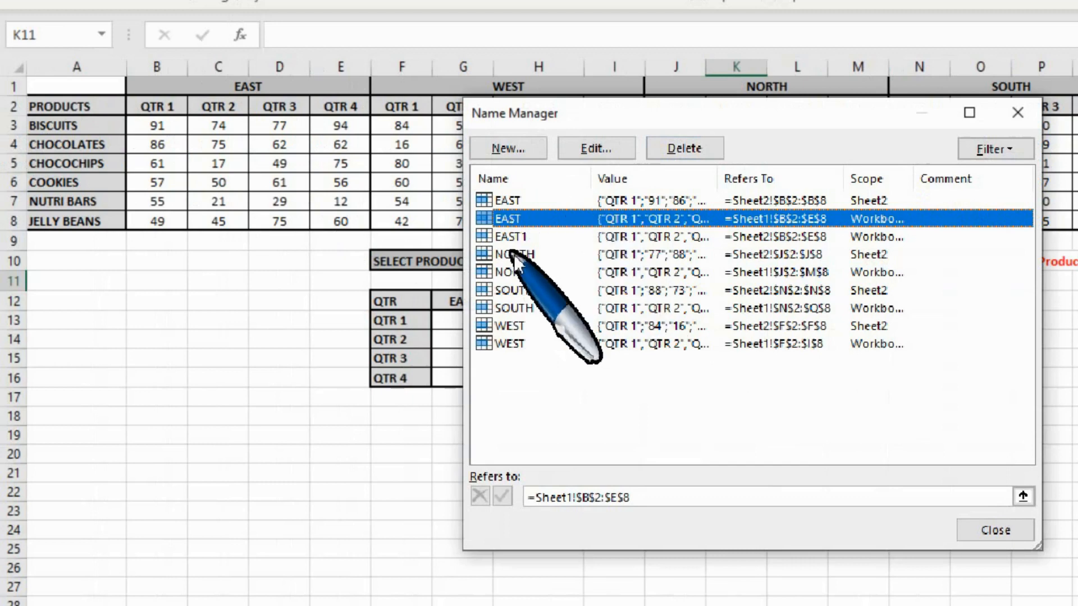
click(522, 236)
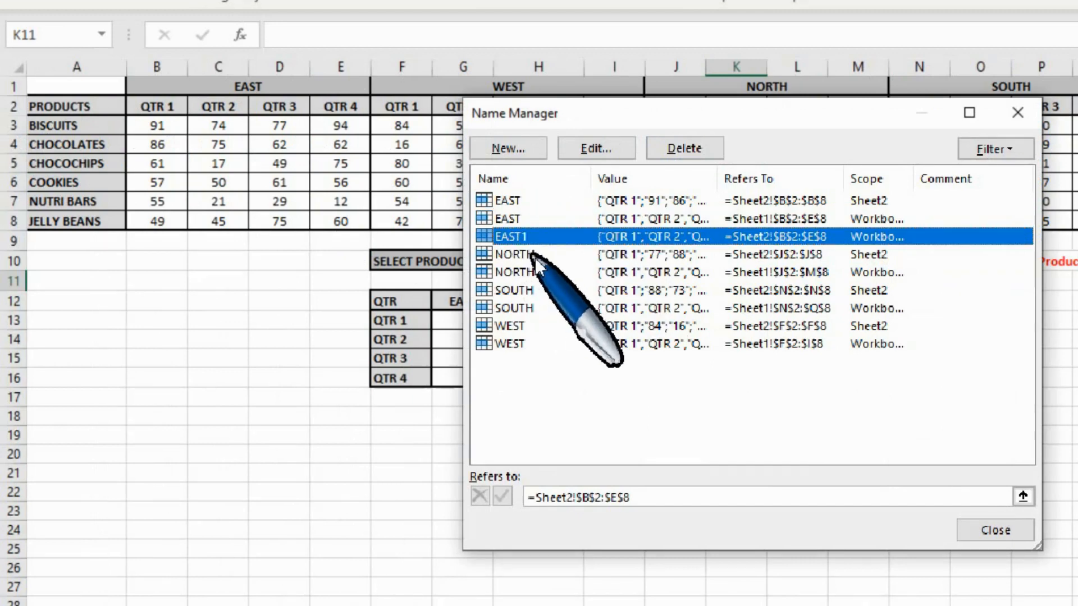
click(535, 273)
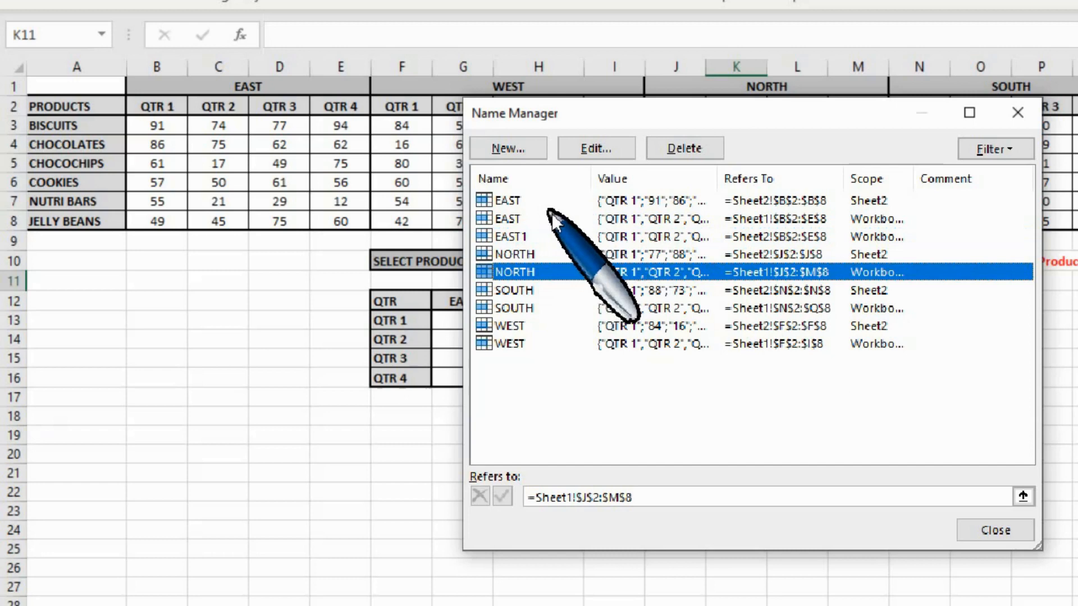
click(548, 241)
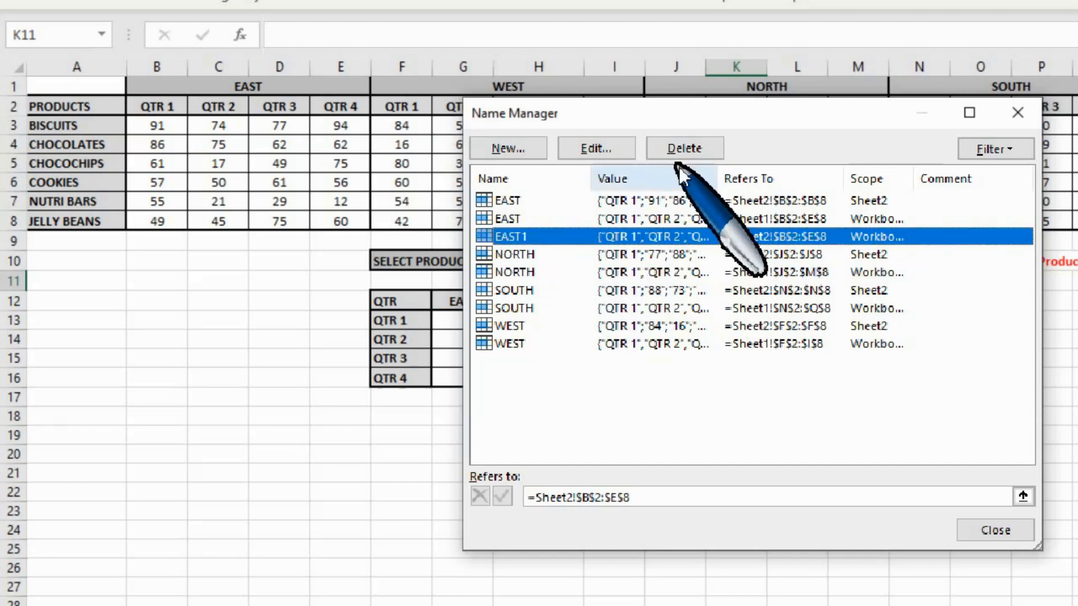
click(680, 152)
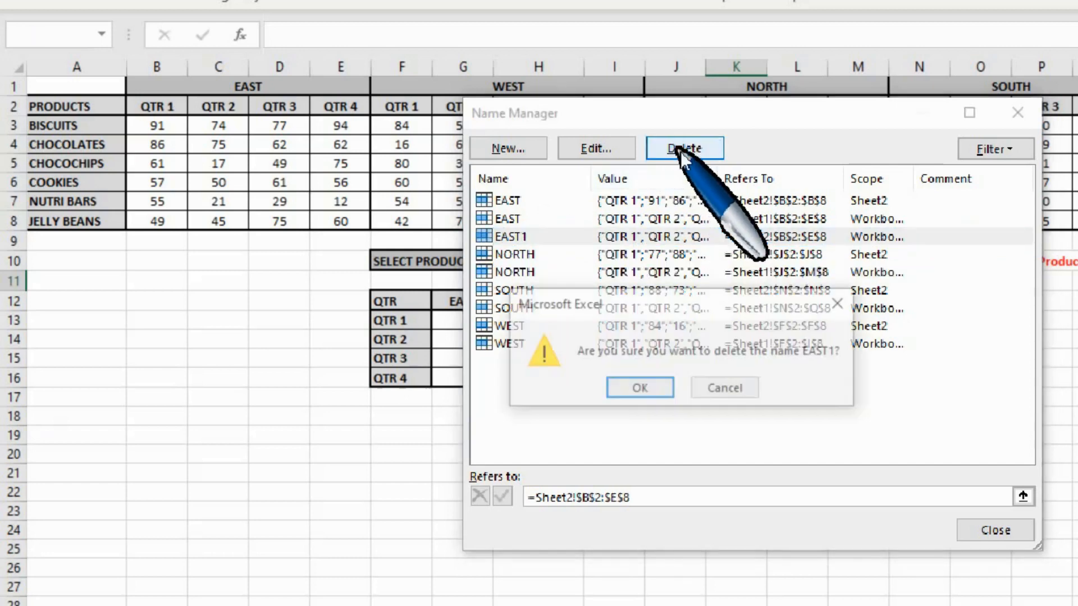
click(636, 387)
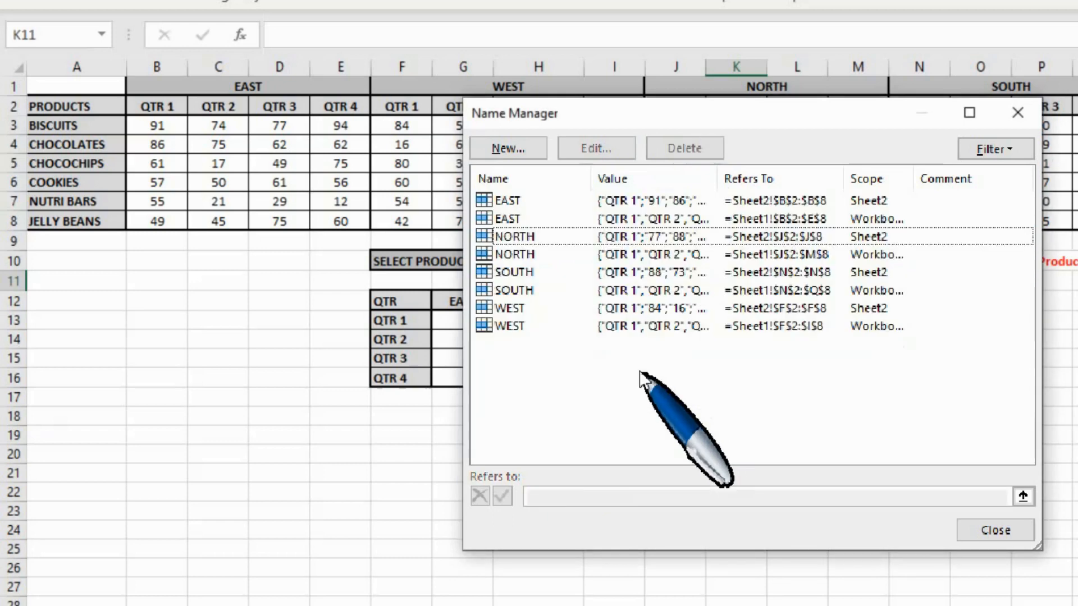
Step: Compare the scopes of the duplicate names and delete the workbook-scoped EAST that refers to Sheet1
click(528, 200)
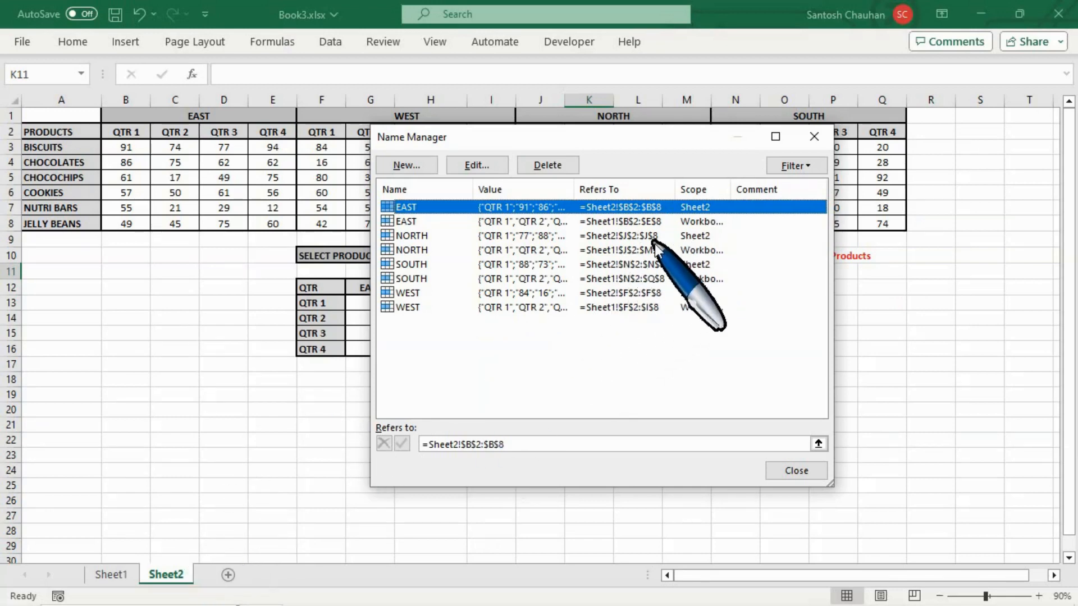
click(422, 234)
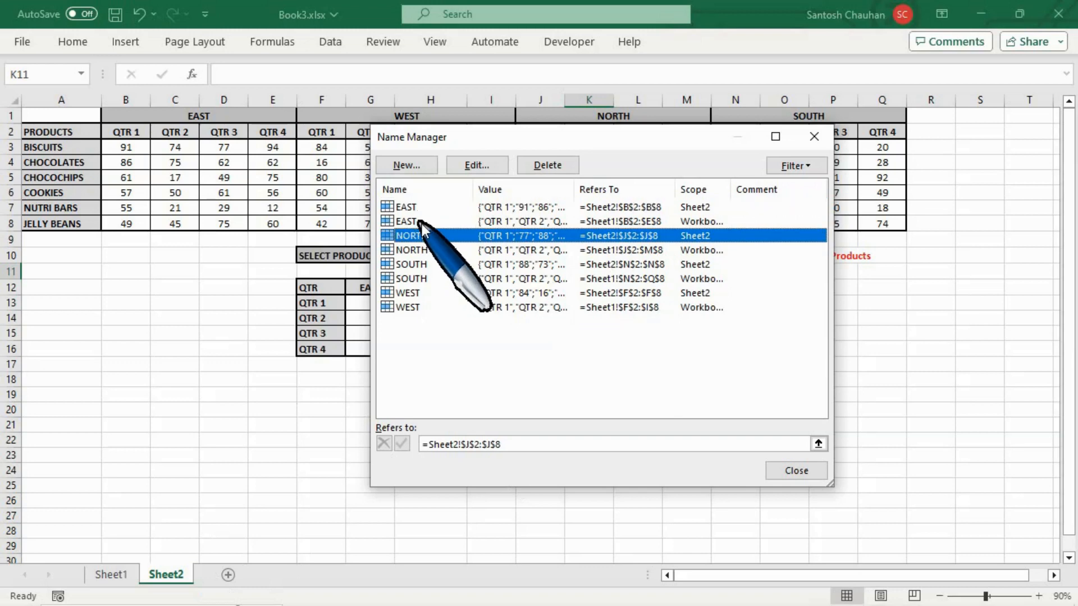
click(420, 221)
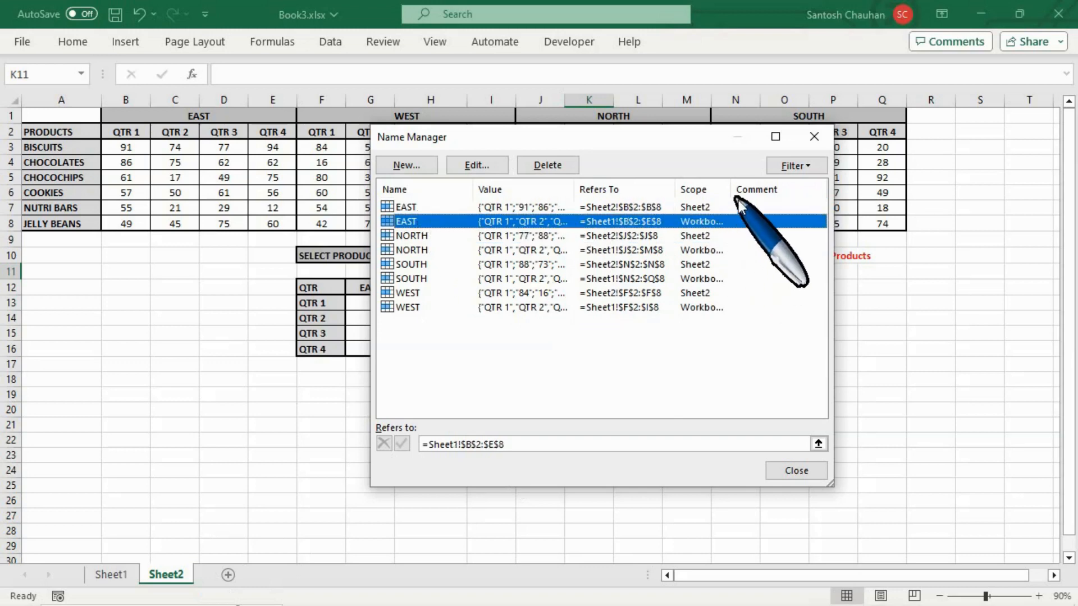
drag(734, 192, 804, 191)
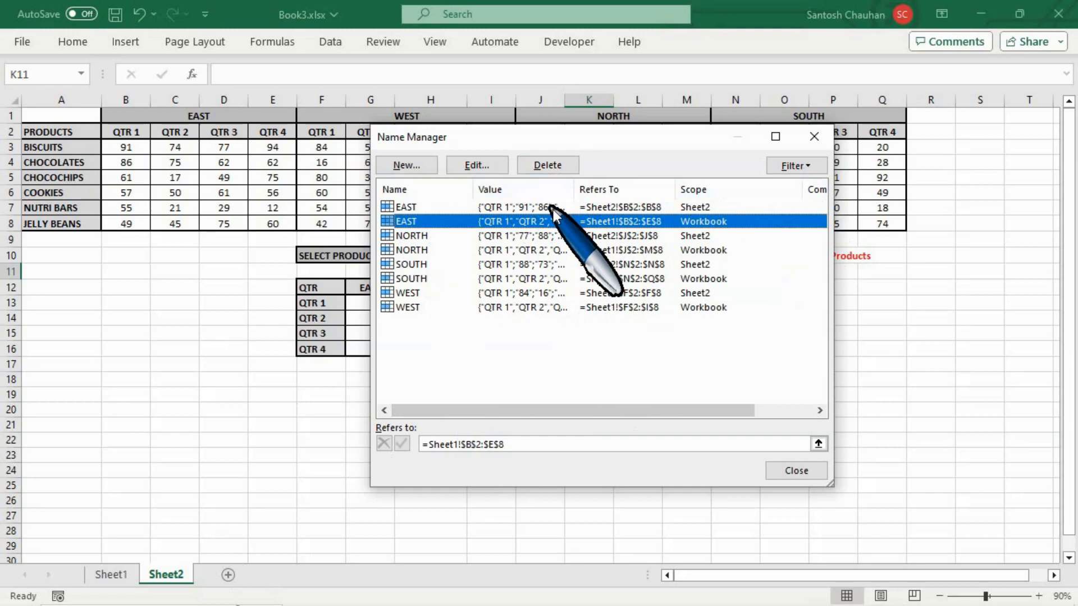
click(547, 166)
key(Return)
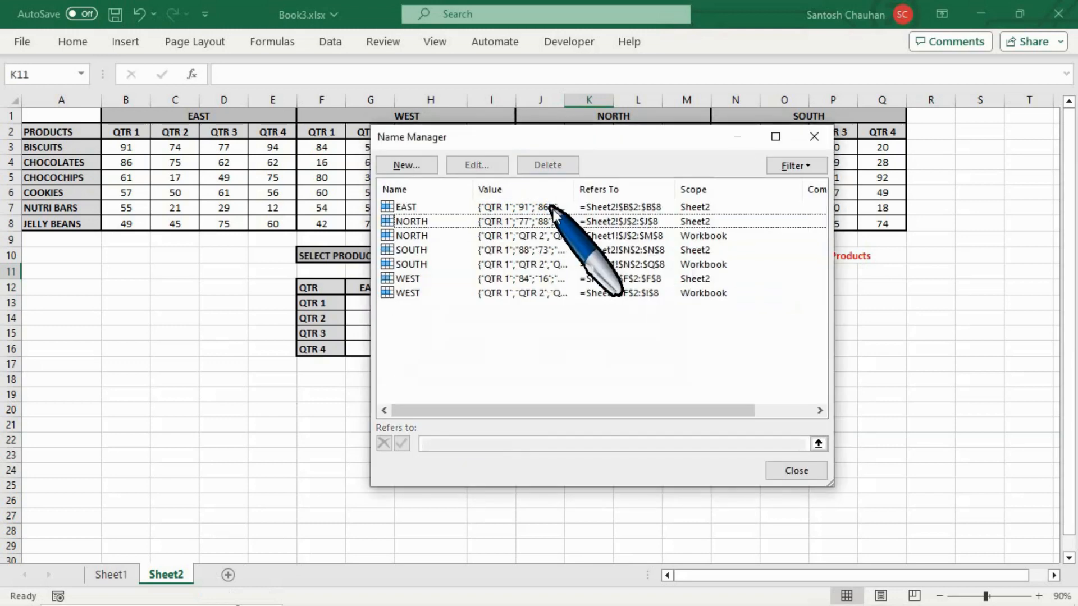
Step: Delete the workbook-scoped names NORTH, SOUTH and WEST that refer to Sheet1, keeping the Sheet2-scoped ones
key(Down)
key(Delete)
key(Return)
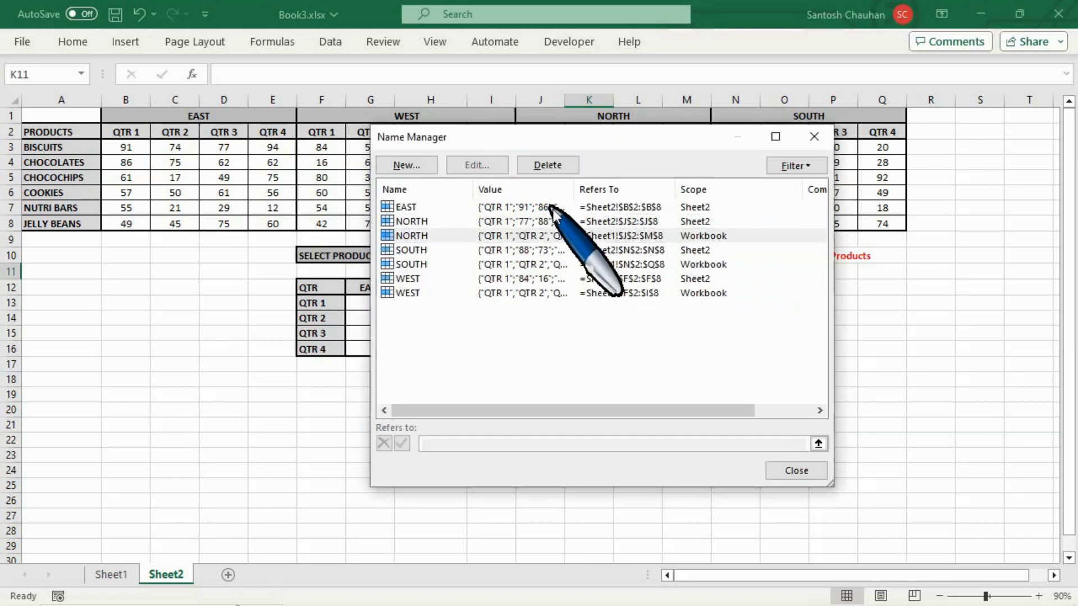
key(Down)
key(Delete)
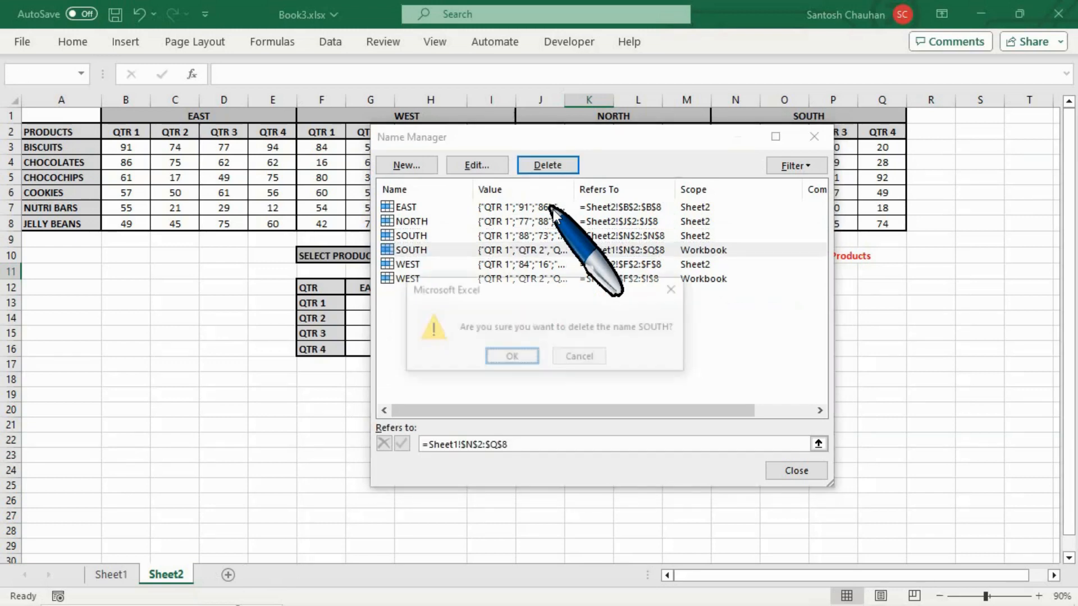
key(Return)
key(Down)
key(Delete)
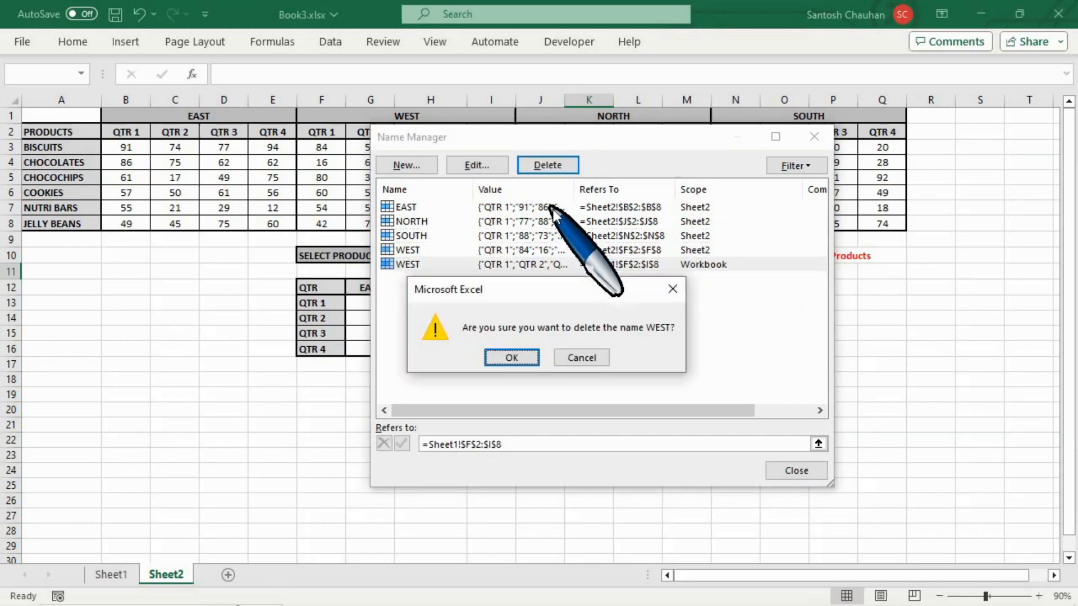
key(Return)
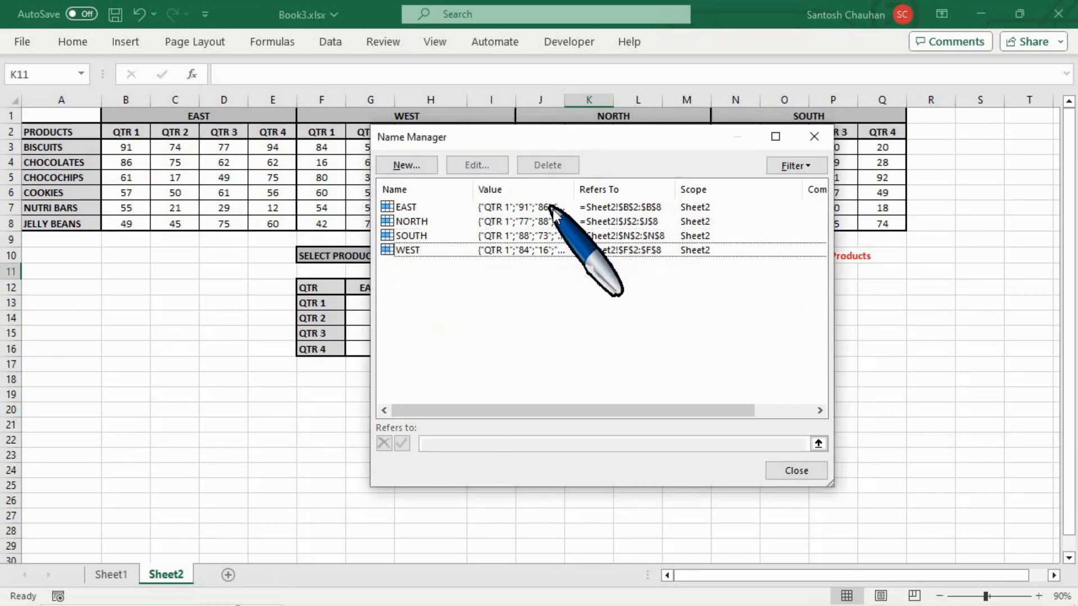
Step: Change the range of the name EAST to =Sheet2!$B$2:$E$8 and save the new reference
click(423, 208)
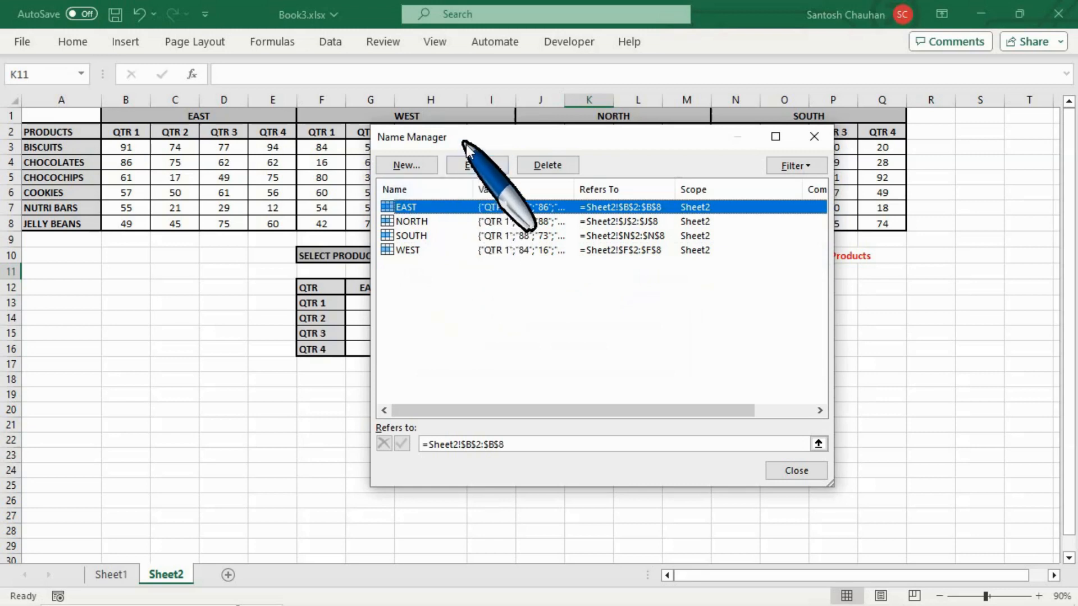
drag(465, 144, 473, 240)
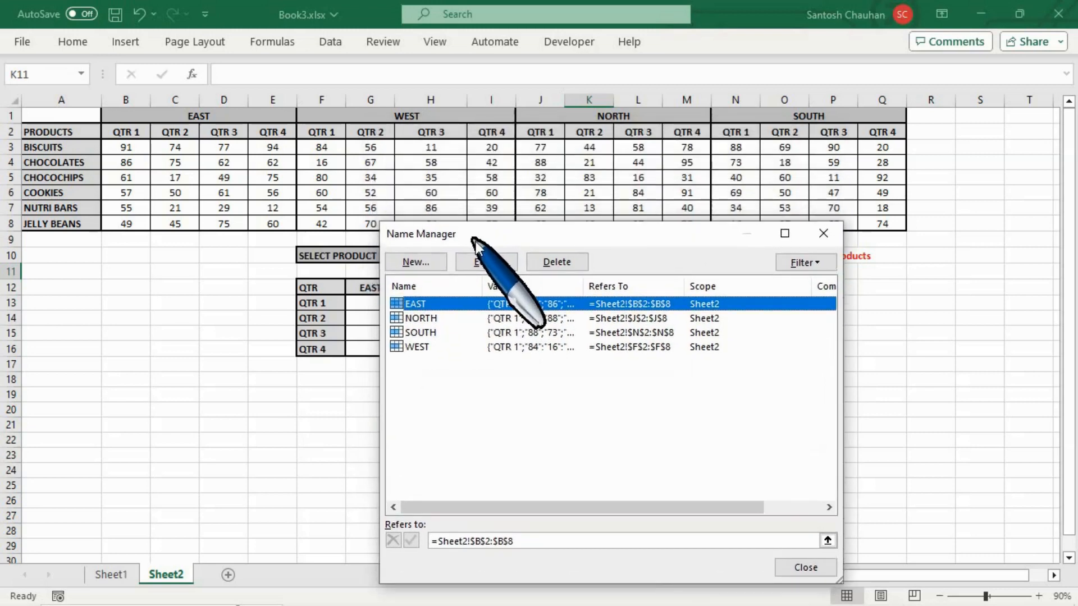
click(517, 540)
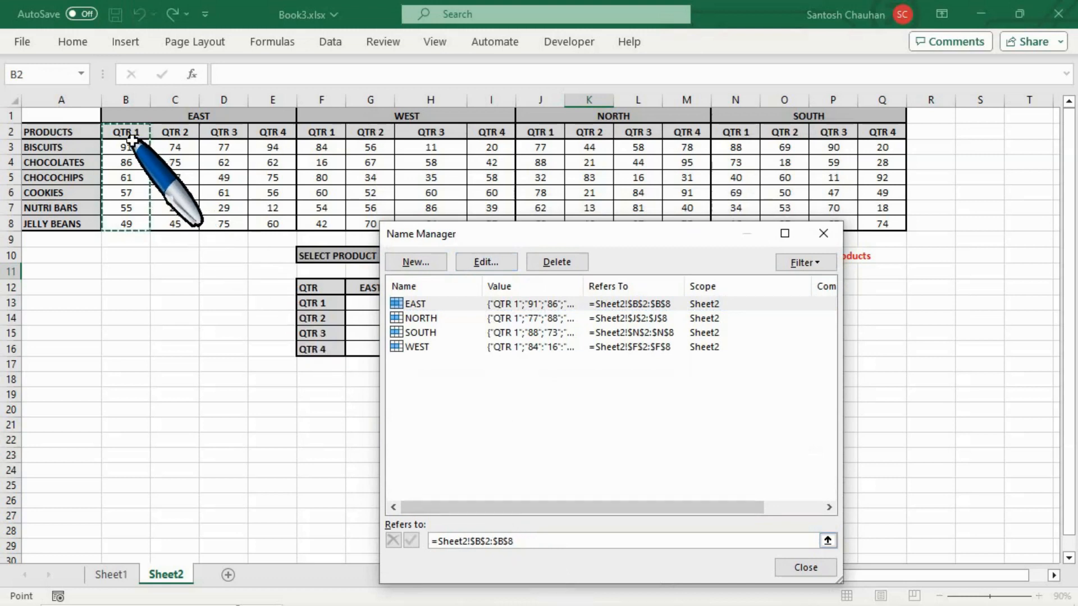
drag(138, 135, 283, 227)
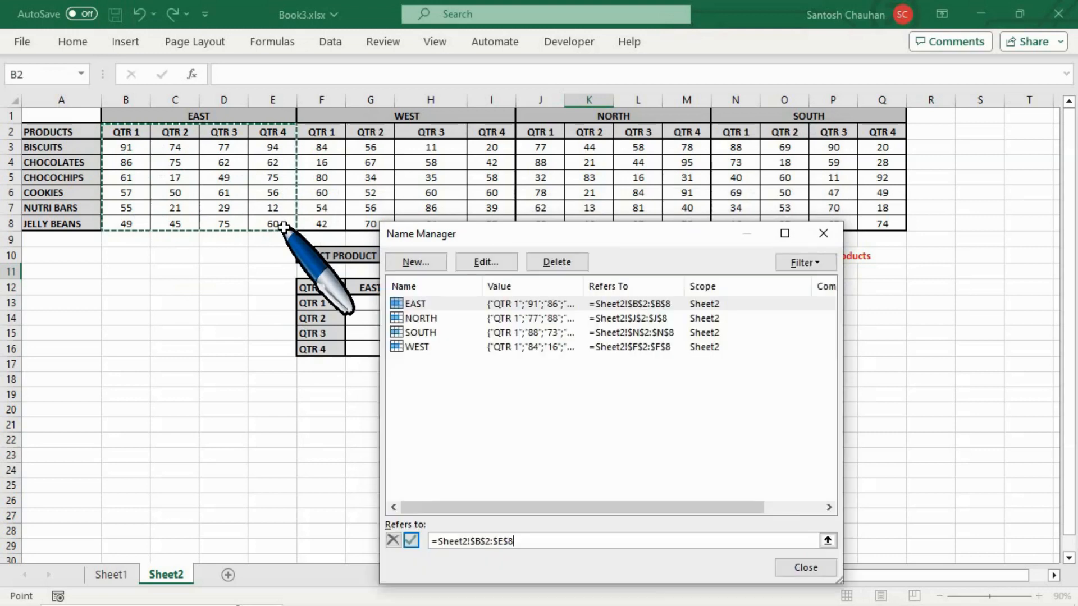
click(422, 319)
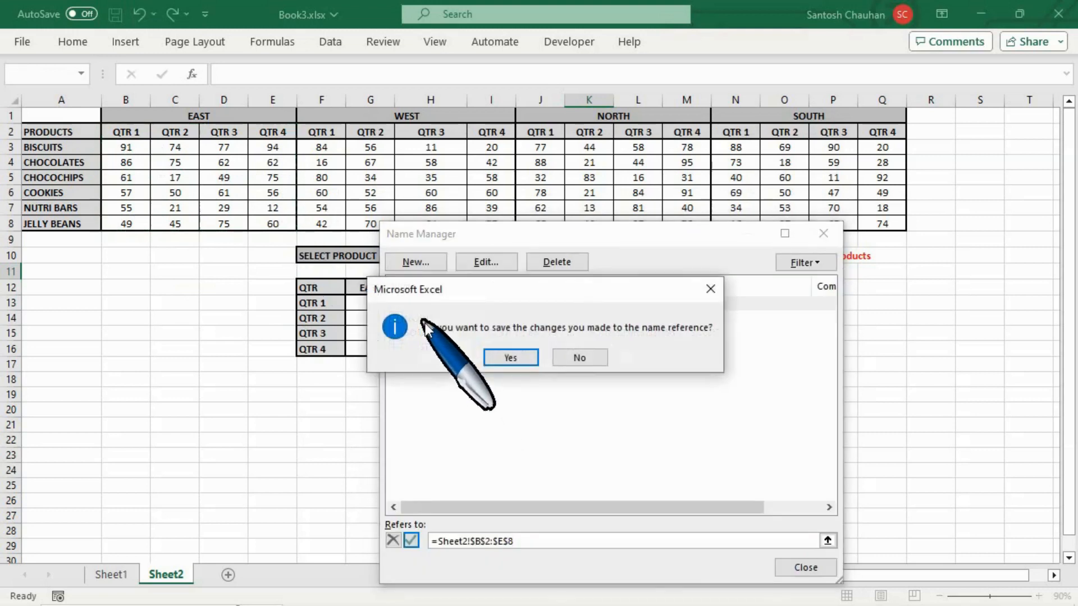
click(508, 358)
Step: Change the range of the name NORTH to =Sheet2!$J$2:$M$8
key(Tab)
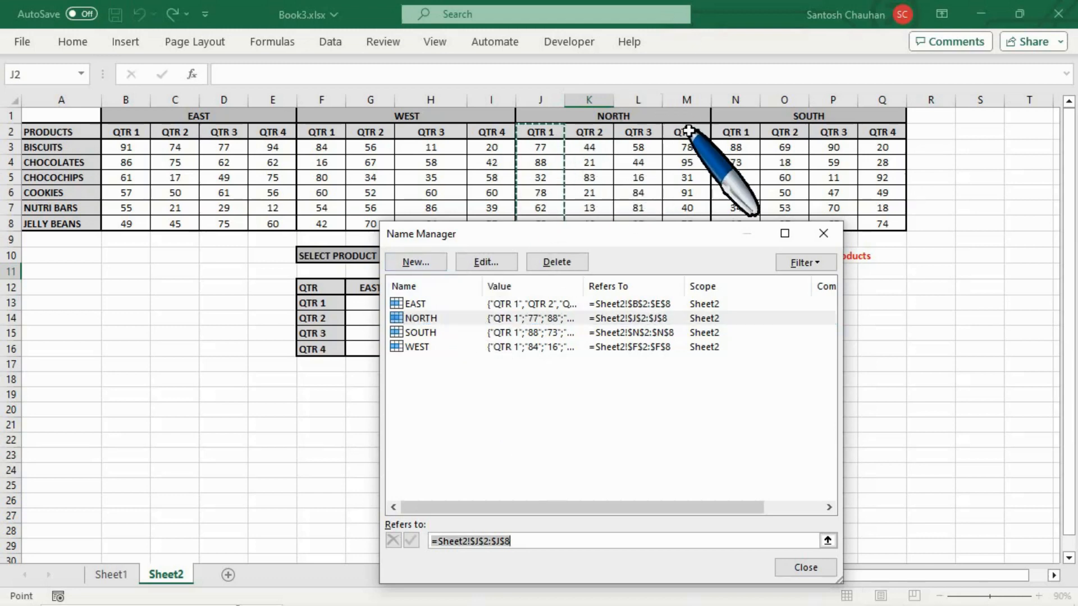
drag(540, 135, 662, 260)
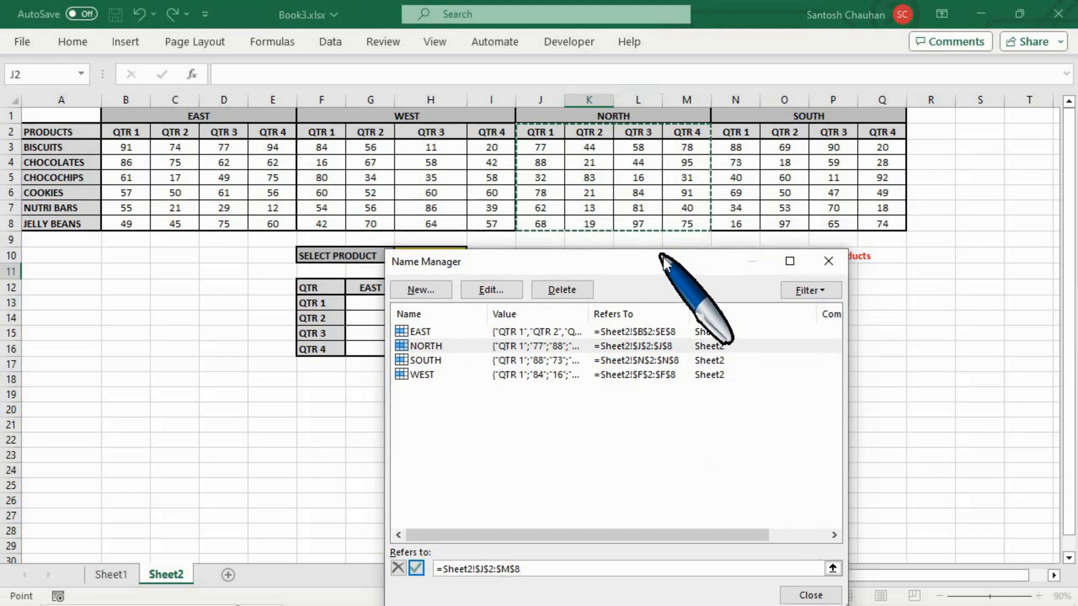
key(Return)
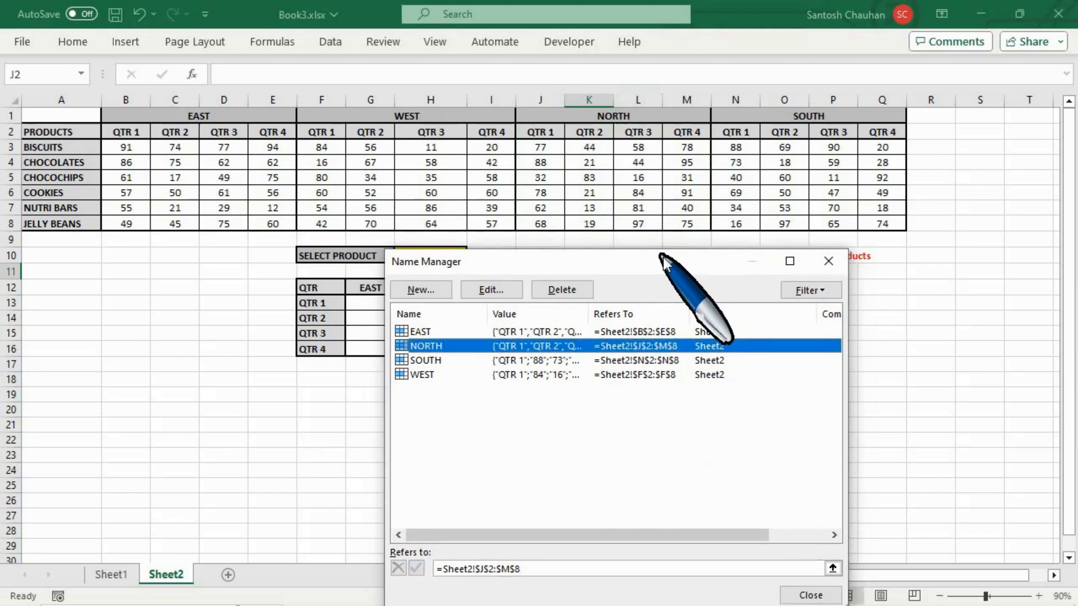
Step: Change the range of the name SOUTH to =Sheet2!$N$2:$Q$8
click(471, 361)
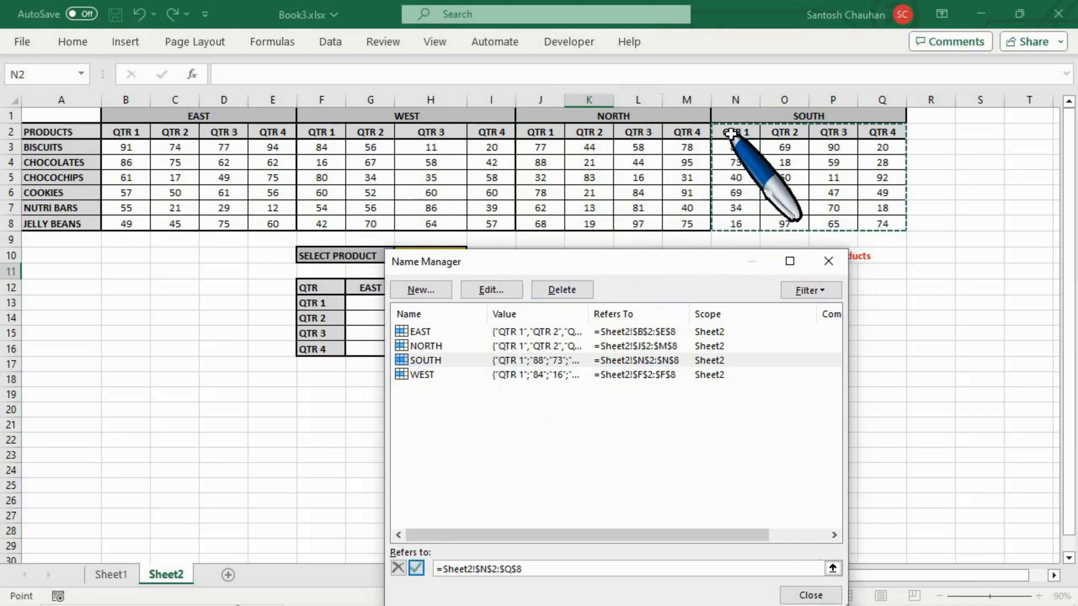
key(Return)
key(Tab)
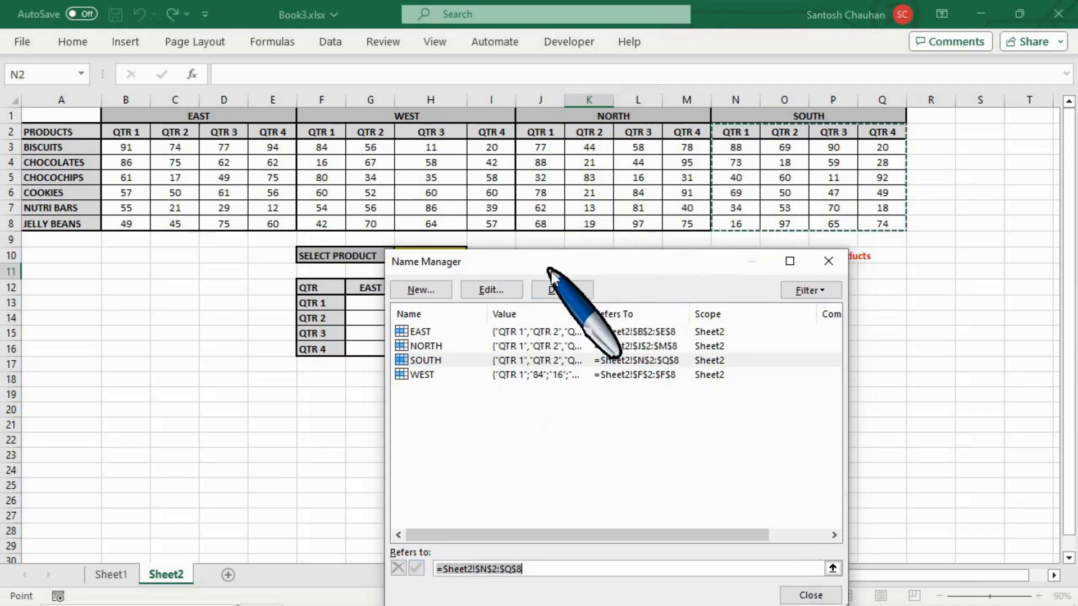
Step: Change the range of the name WEST to =Sheet2!$F$2:$I$8 and finish managing the names
key(shift+Tab)
key(Down)
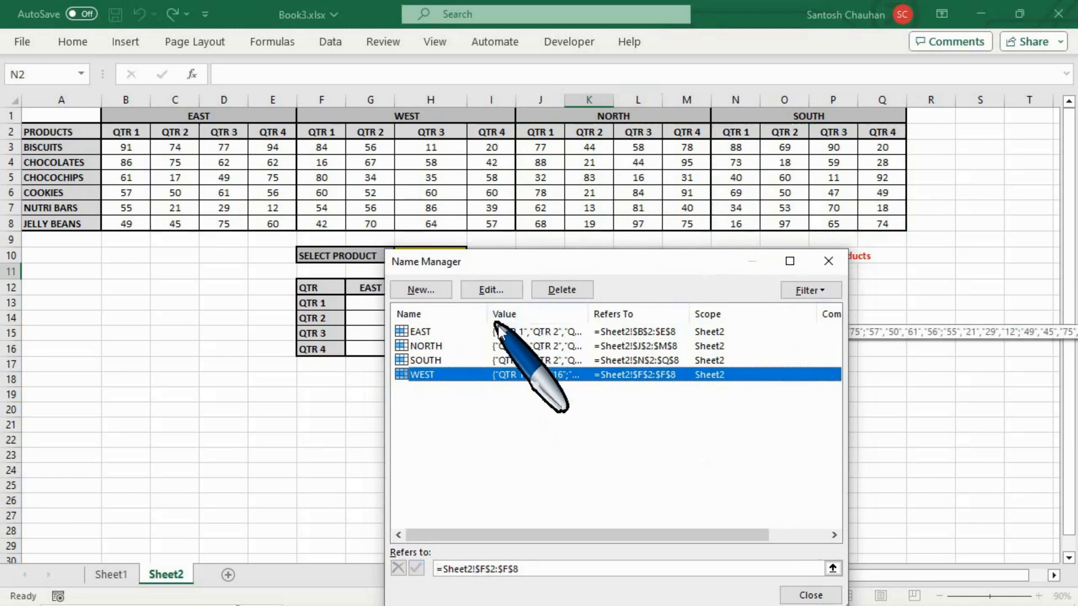
key(Tab)
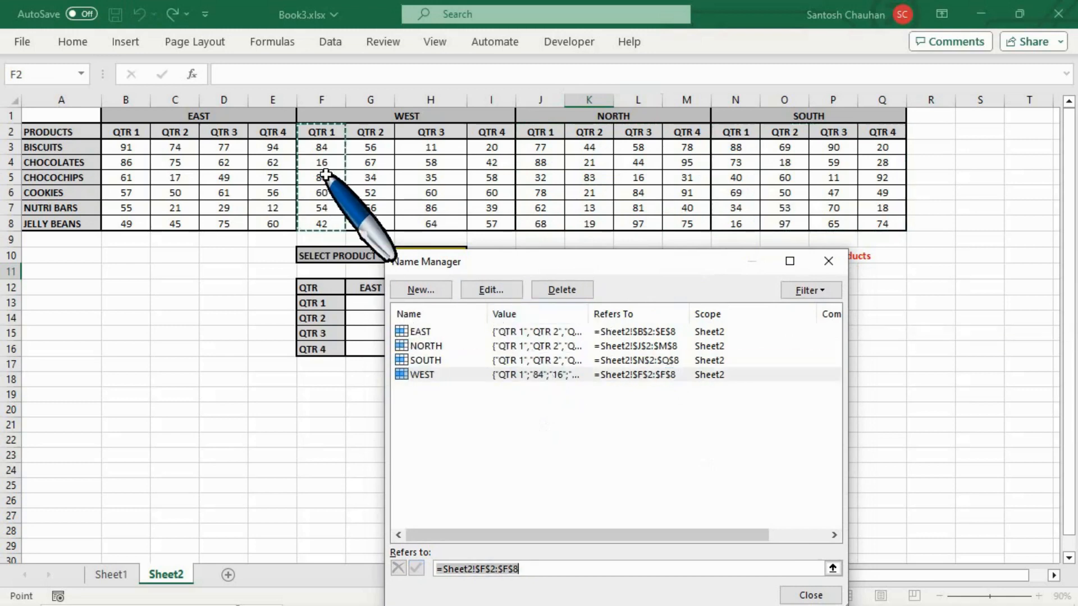
drag(447, 221, 488, 226)
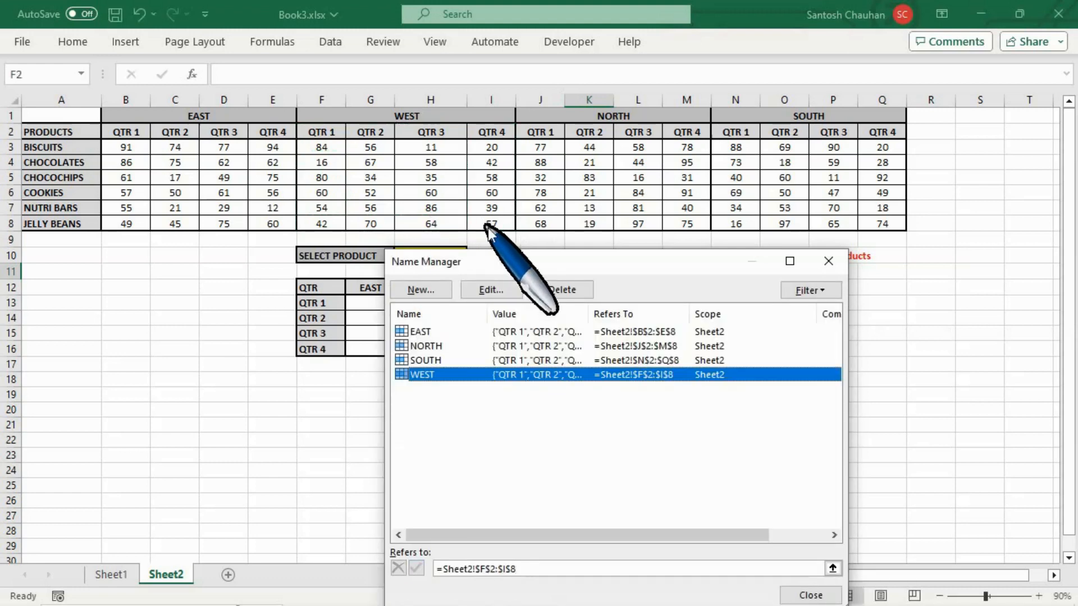
key(Return)
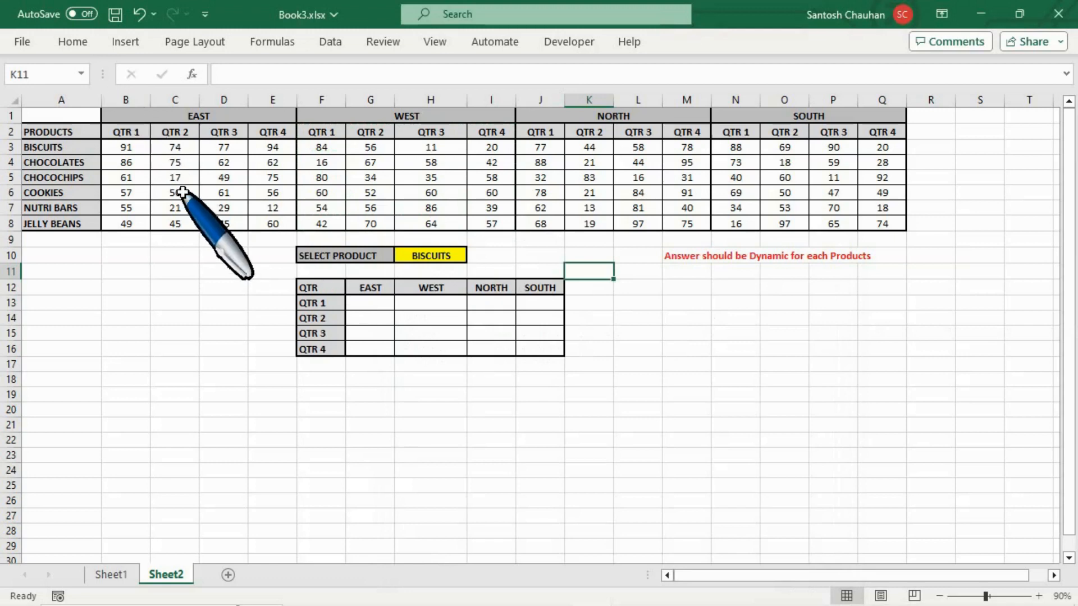
Step: Go to the named ranges EAST and NORTH in turn to check which cells each one covers
click(82, 74)
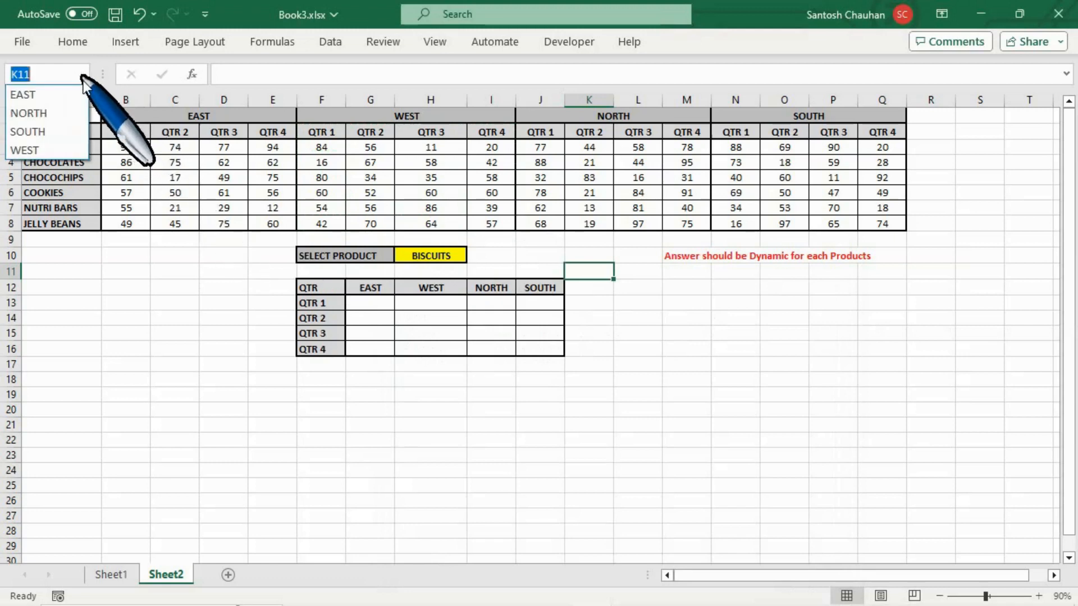
click(34, 91)
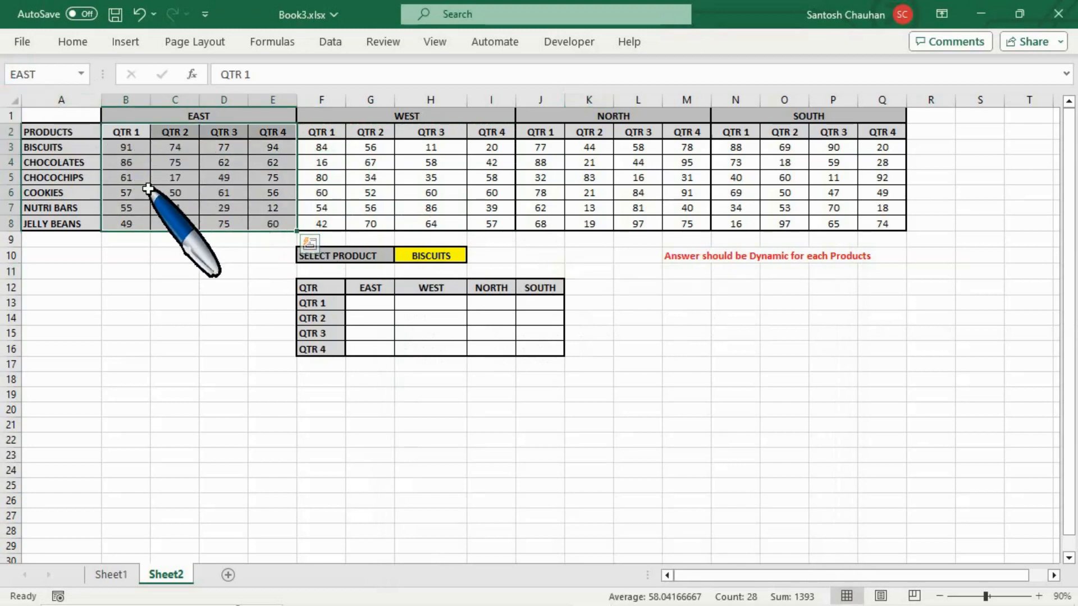
click(81, 75)
click(53, 113)
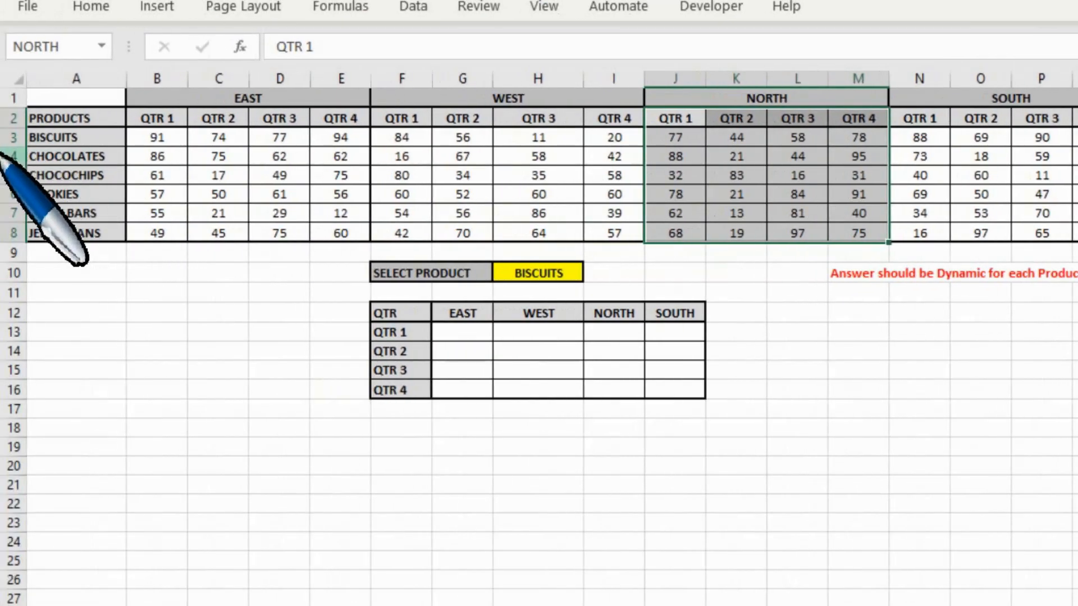
Step: Start an INDEX formula in G13 with INDIRECT(G$12) as its array, locking only the row of the region heading reference
click(458, 340)
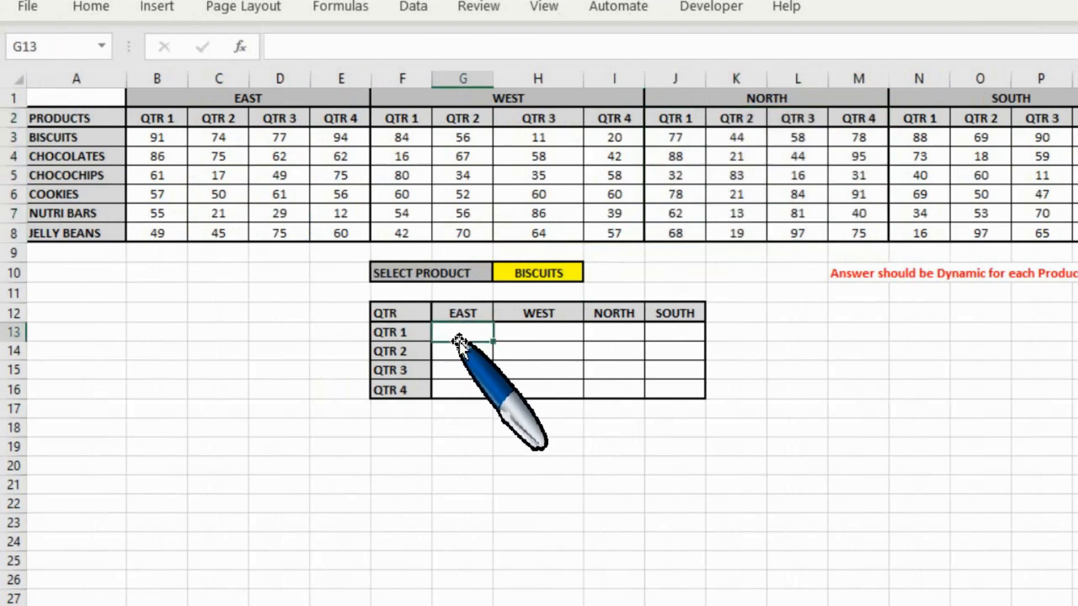
text(=)
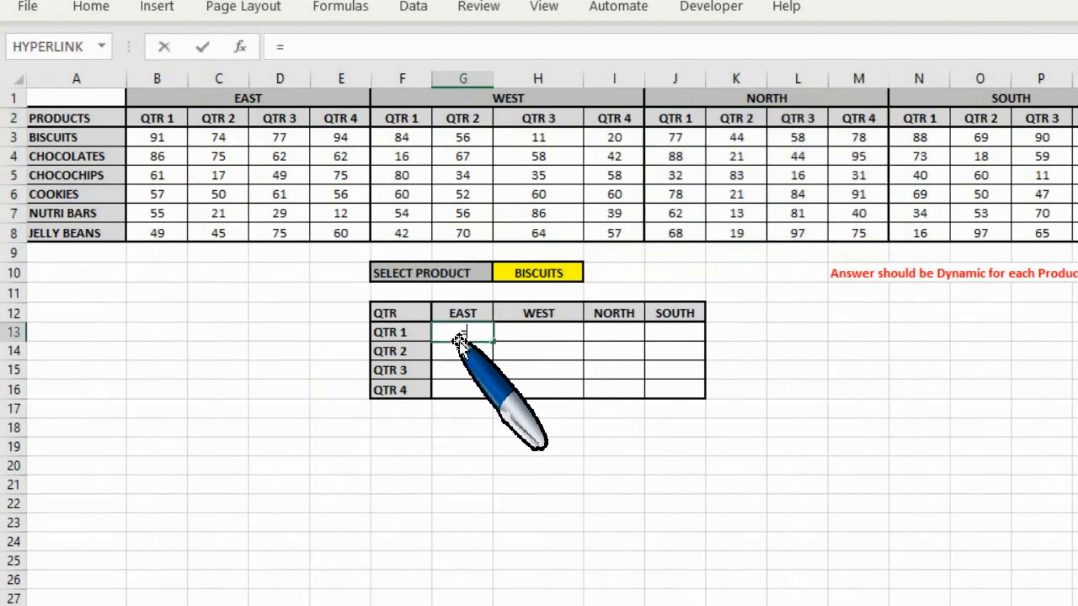
text(ind)
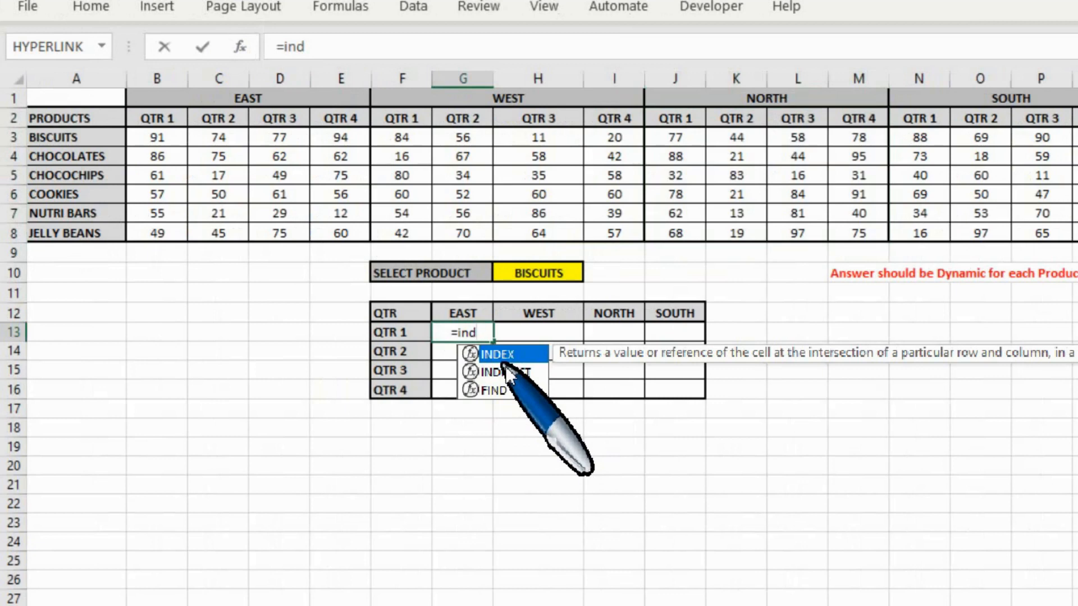
key(Tab)
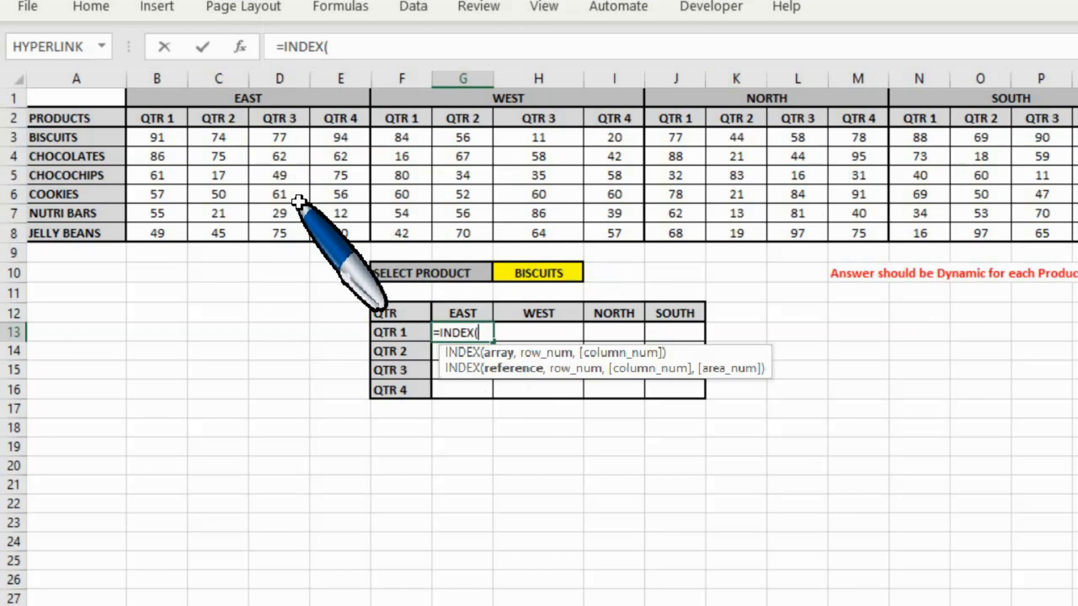
text(indi)
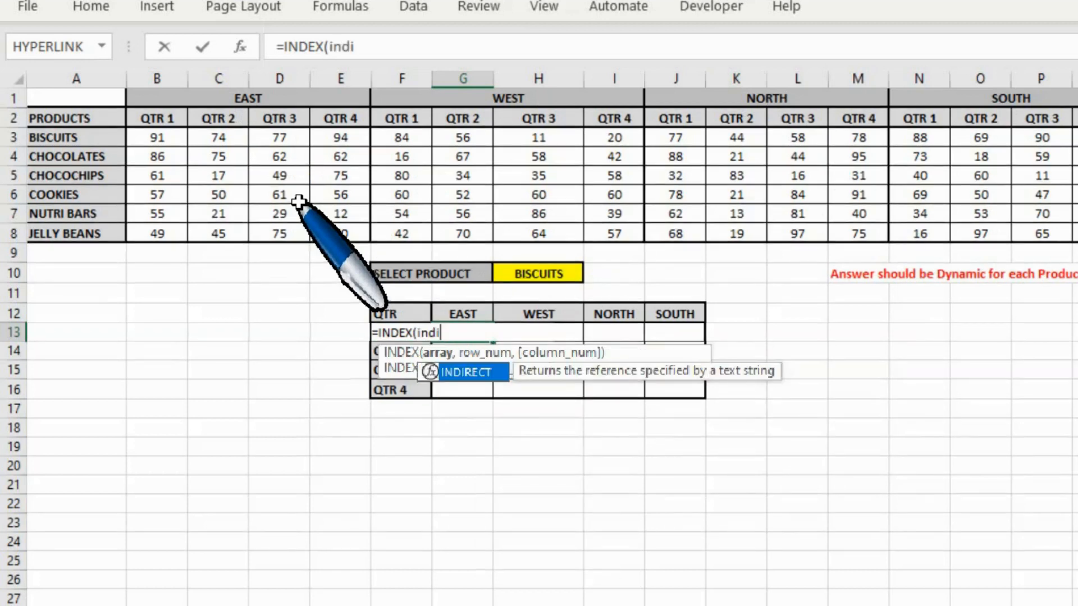
key(Tab)
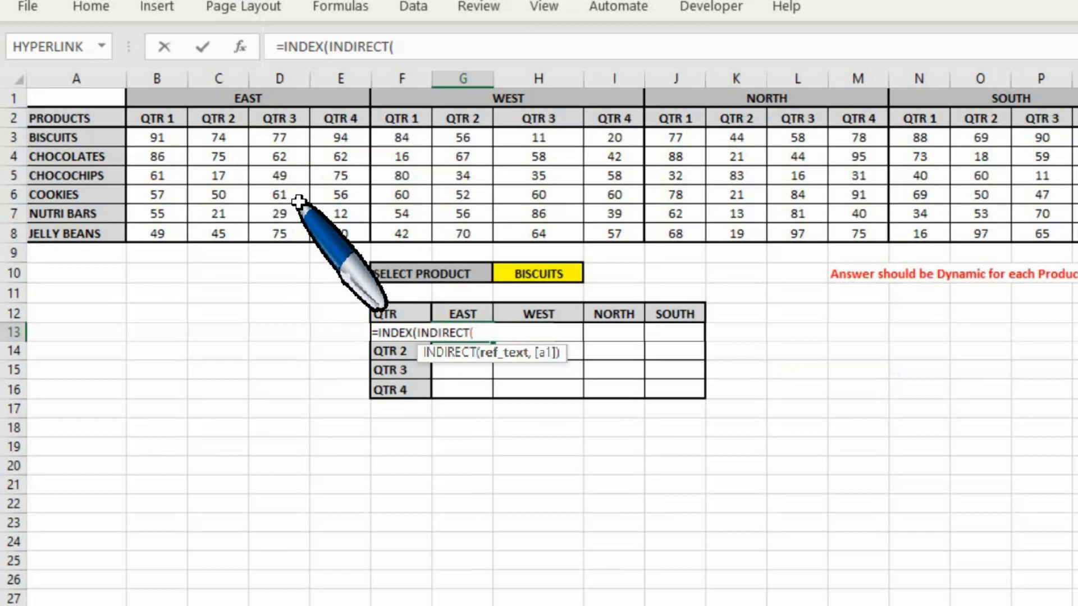
click(460, 315)
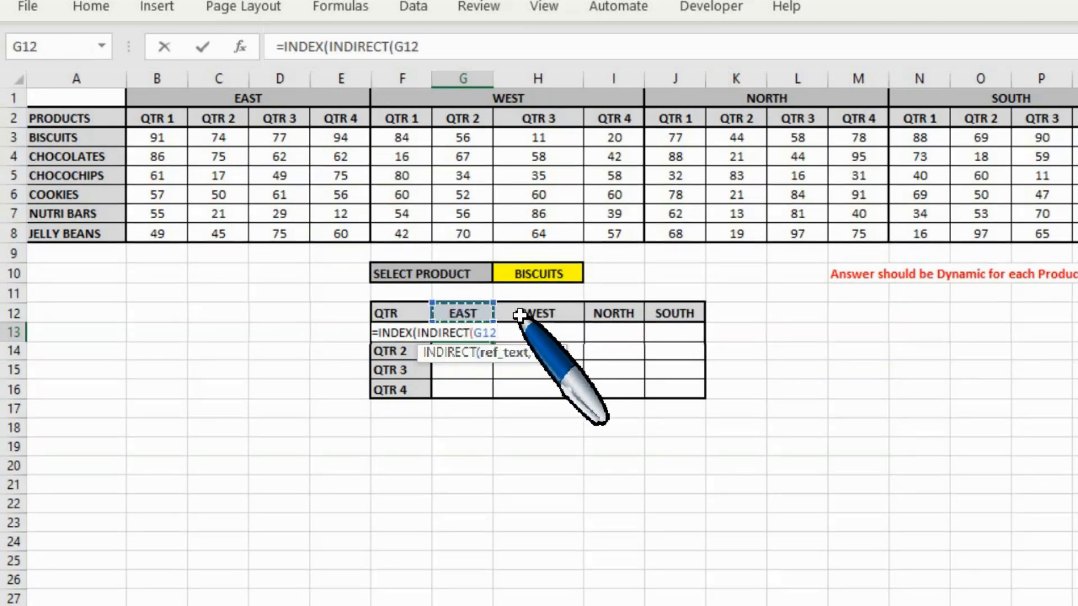
key(F4)
key(F4)
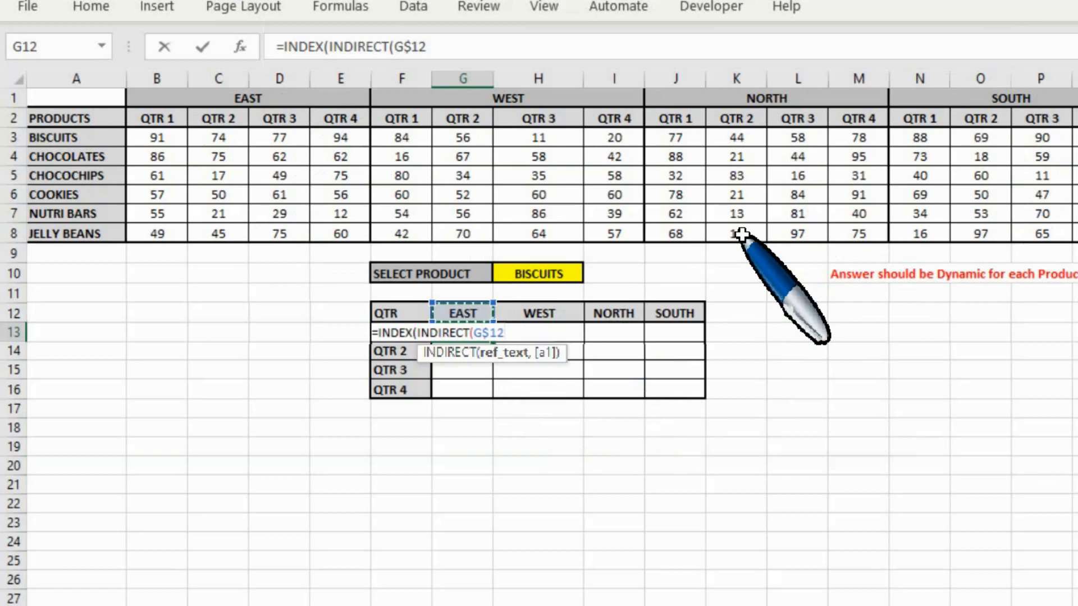
text())
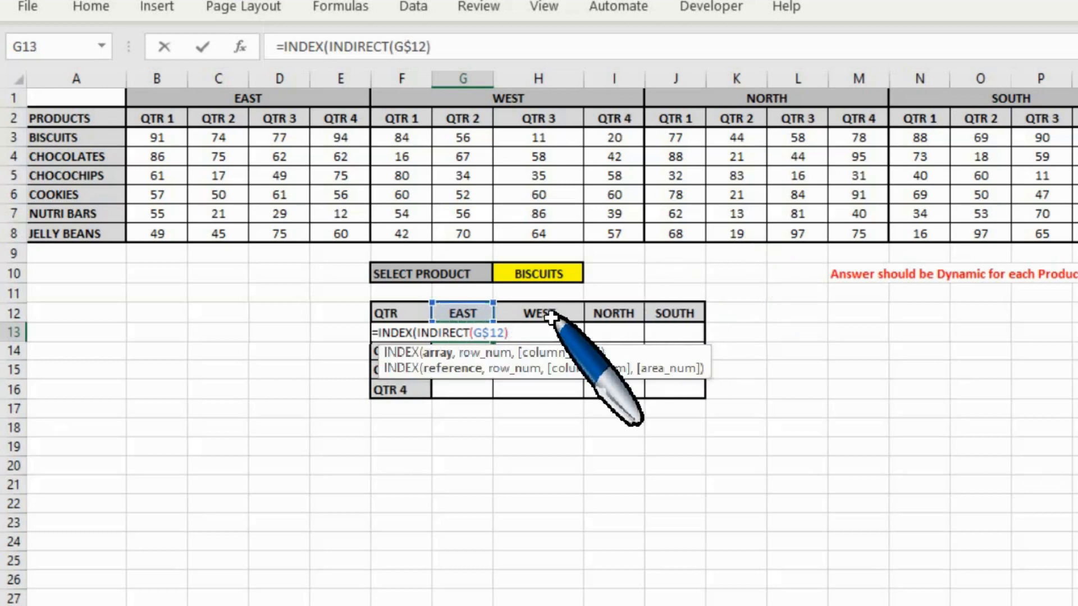
text(,)
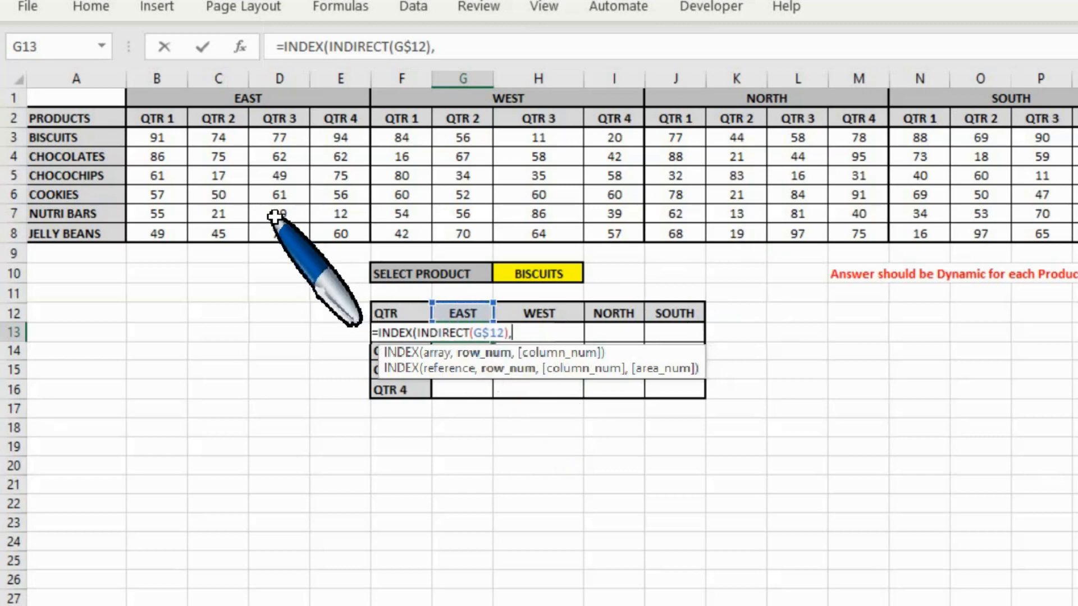
Step: Add a MATCH function as the row number argument, with the selected product cell $H$10 as its lookup value
text(mat)
key(Tab)
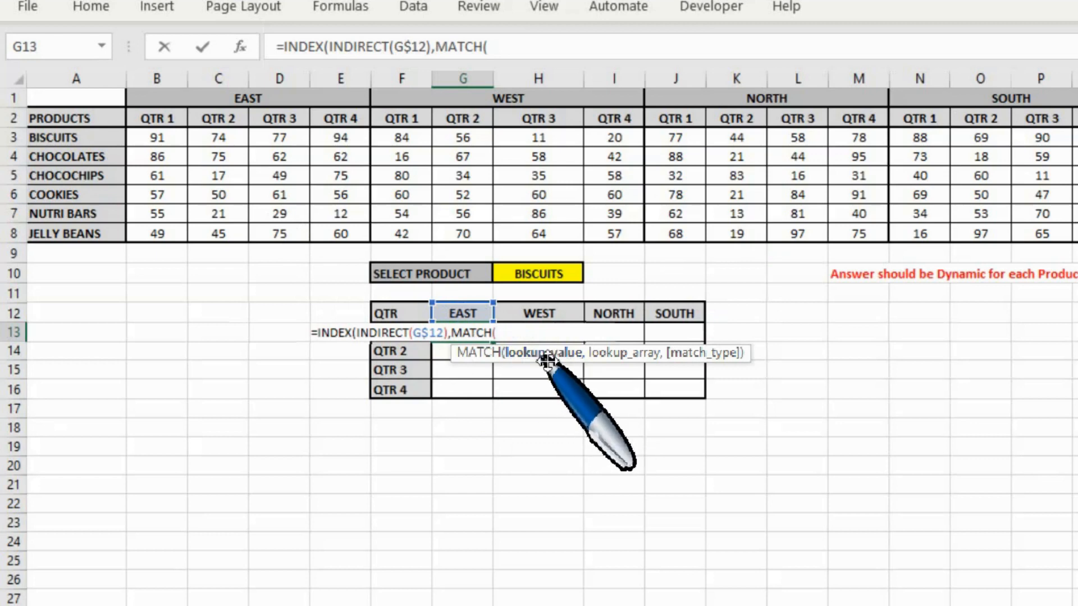
click(405, 352)
key(Up)
key(Up)
key(Up)
key(Up)
key(Right)
key(Right)
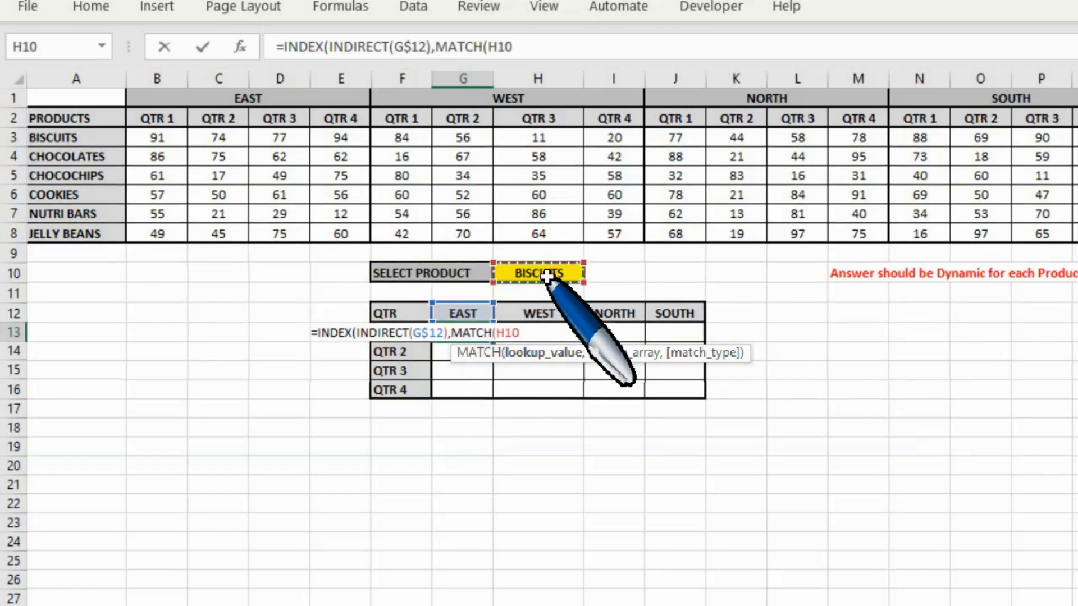
key(F4)
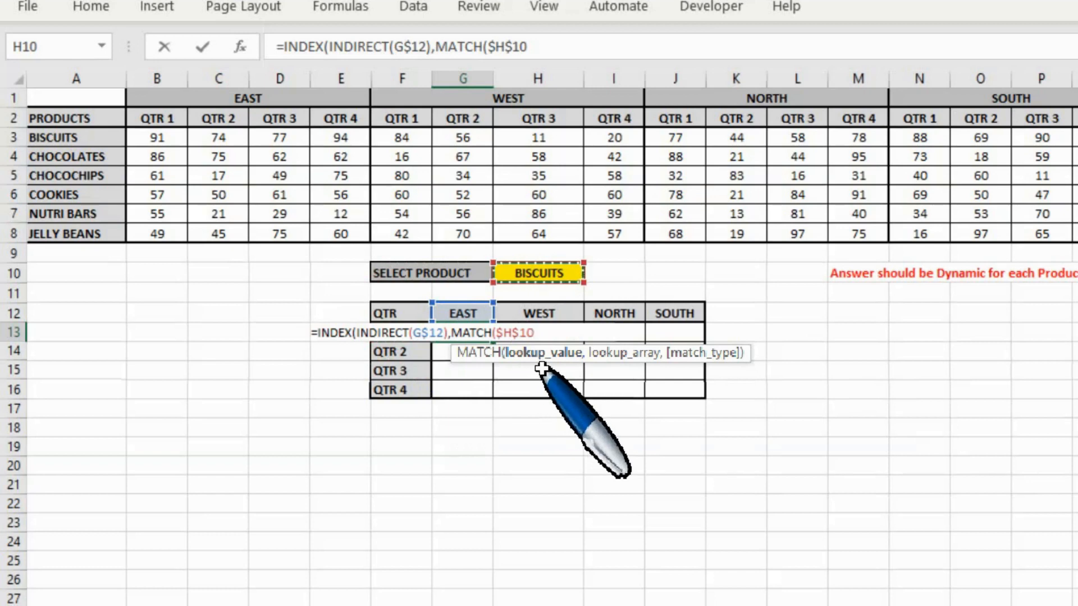
text(,)
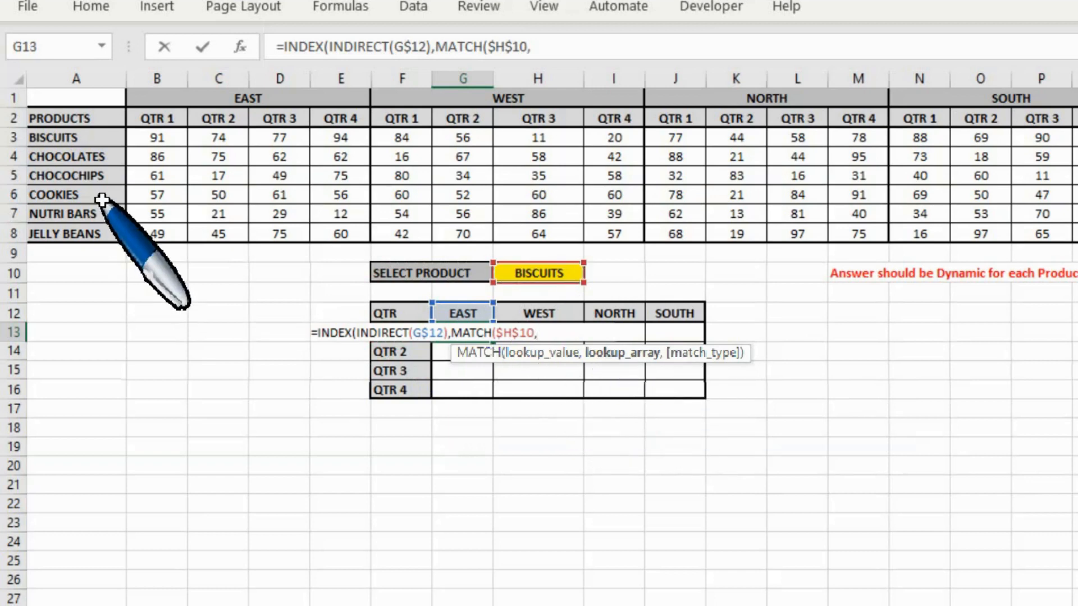
Step: Complete the row MATCH with the product names $A$3:$A$8 as lookup array and 0 for an exact match
click(74, 140)
key(shift+Down)
key(shift+Down)
key(shift+Down)
key(shift+Down)
key(shift+Down)
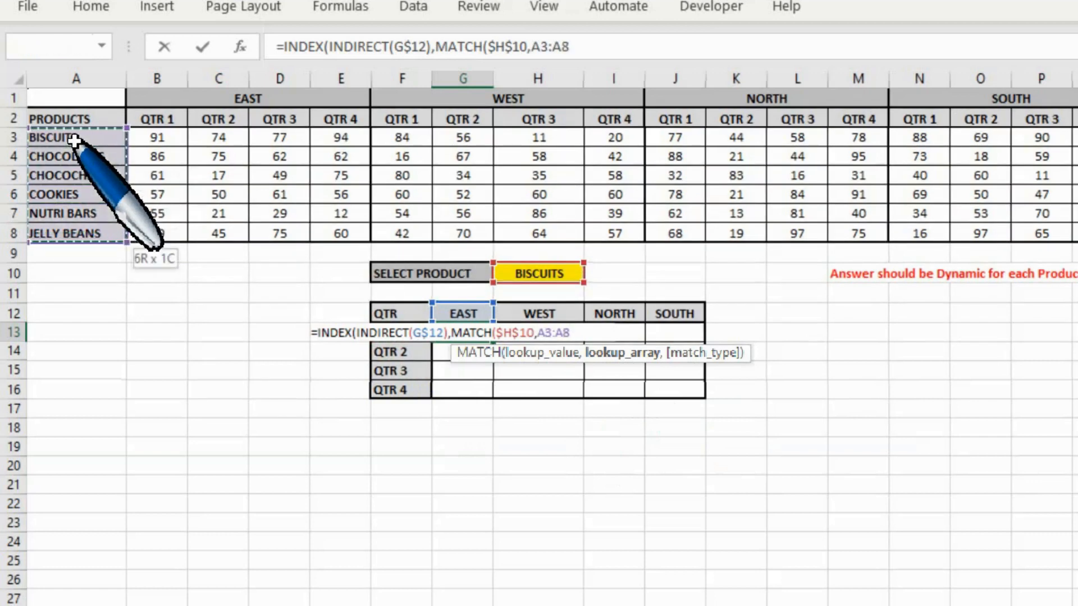
key(F4)
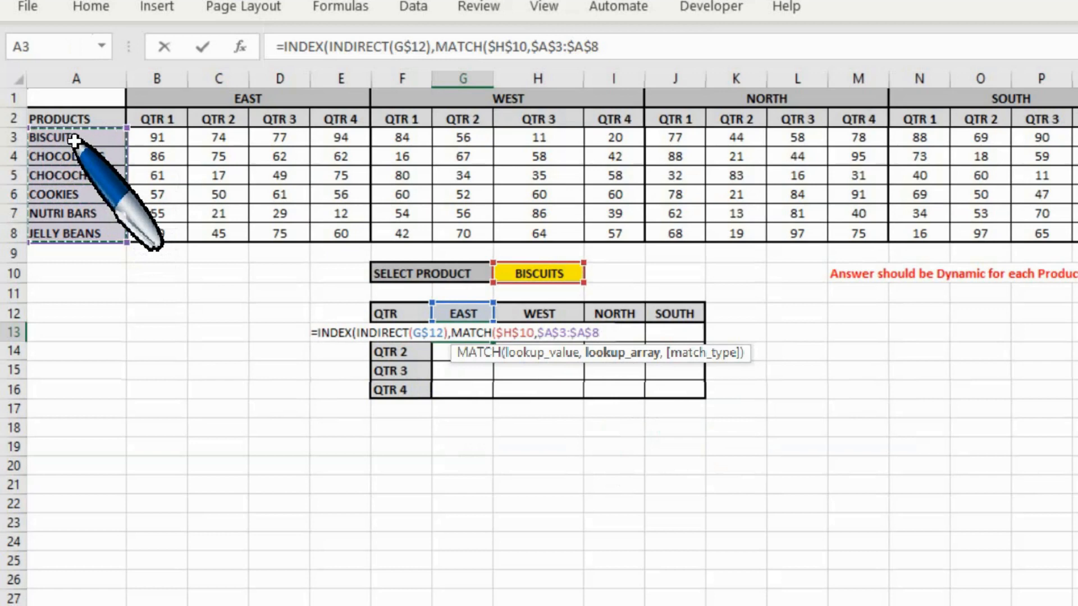
text(,)
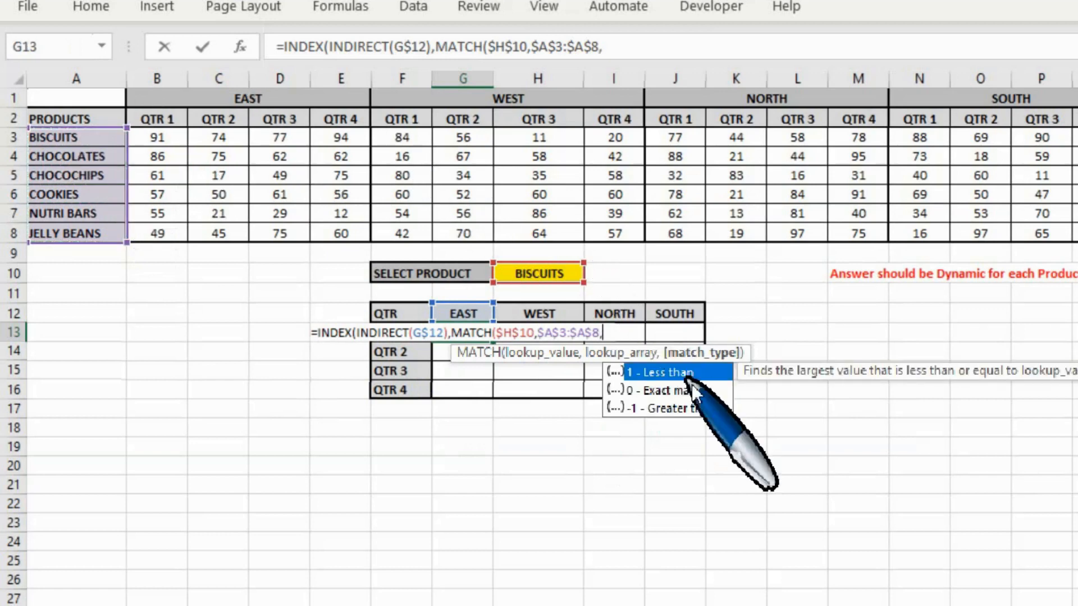
text(0)
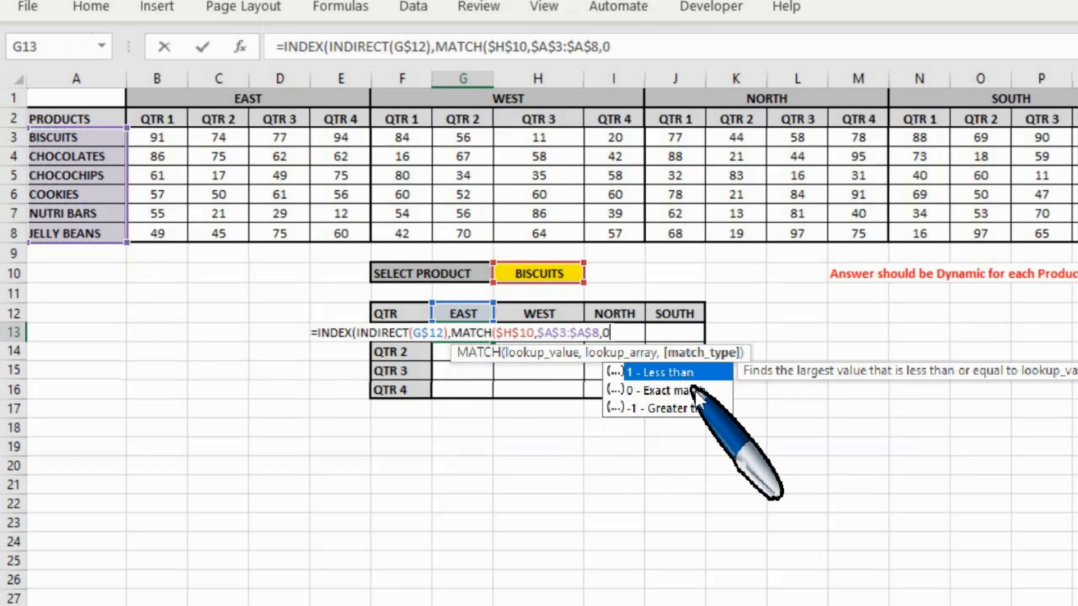
text())
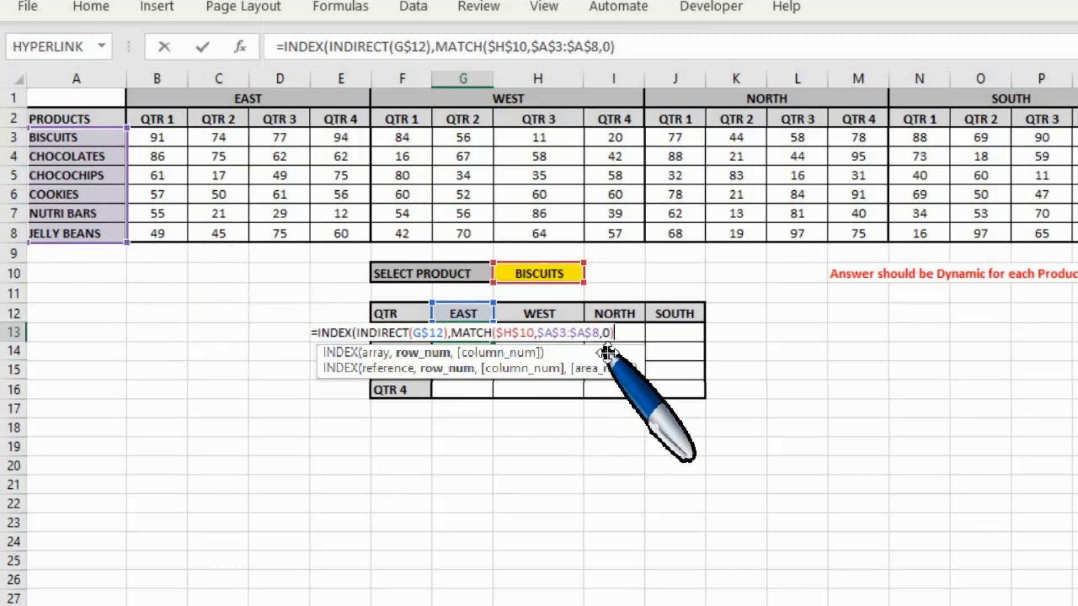
text(,)
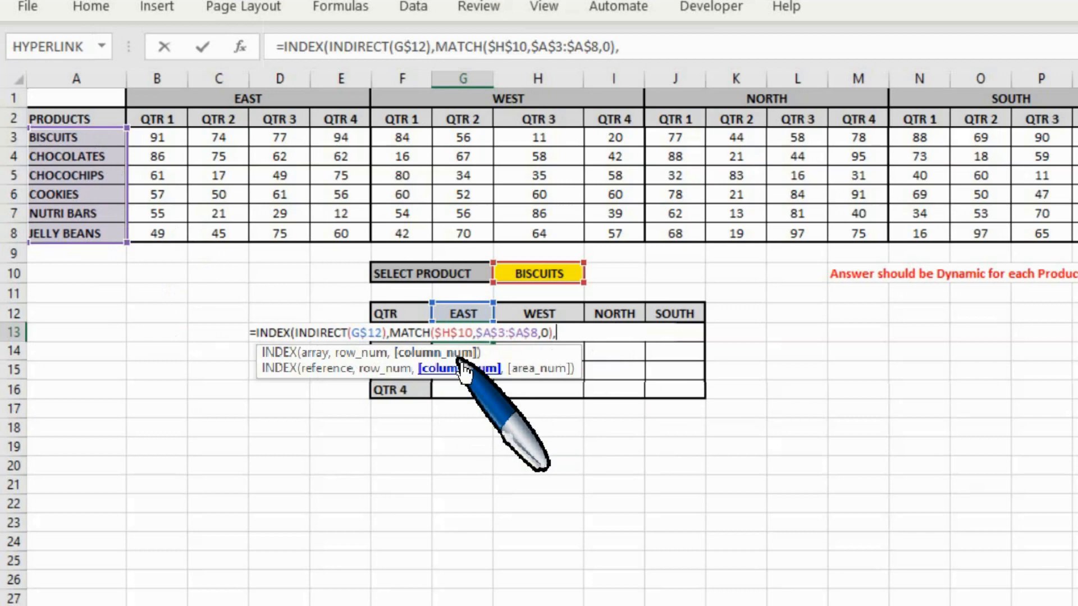
Step: Add a second MATCH as the column number argument, with the quarter label $F13 as its column-locked lookup value
text(mat)
key(Tab)
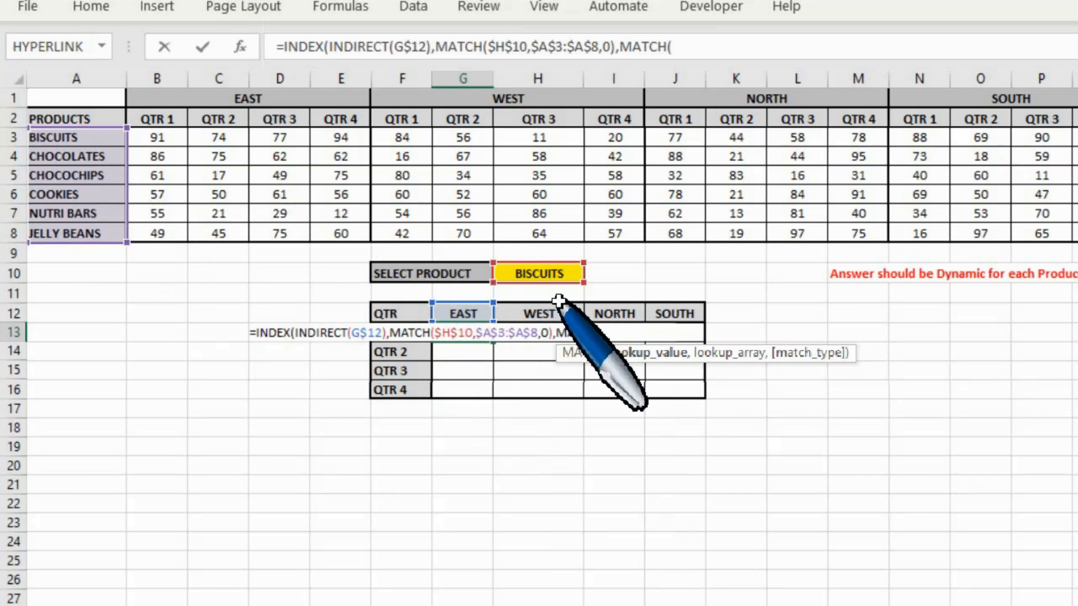
click(397, 361)
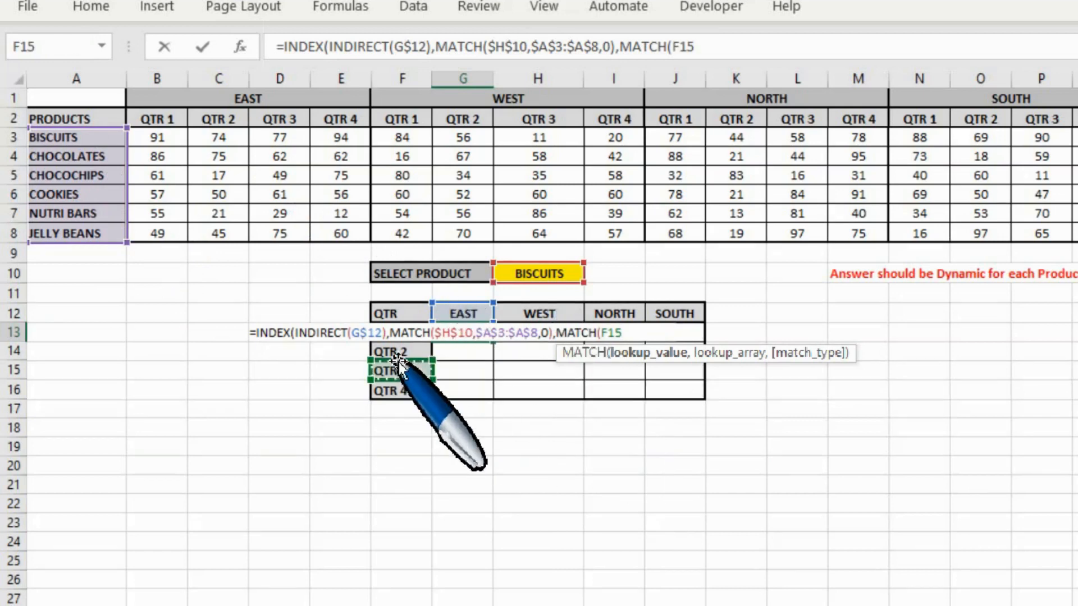
key(Up)
key(Up)
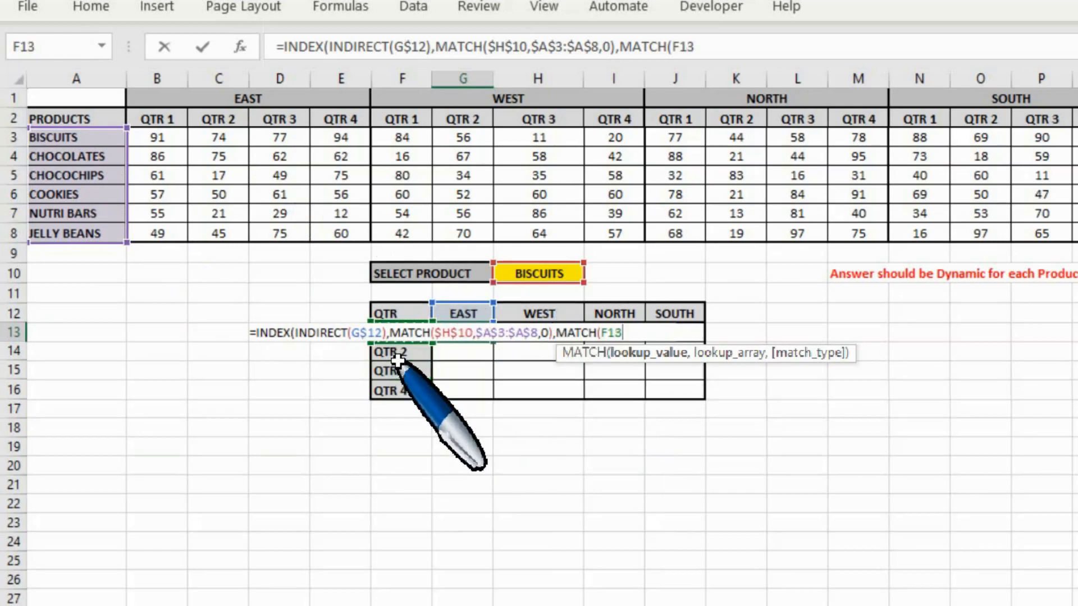
key(F4)
key(F4)
key(F4)
text(,)
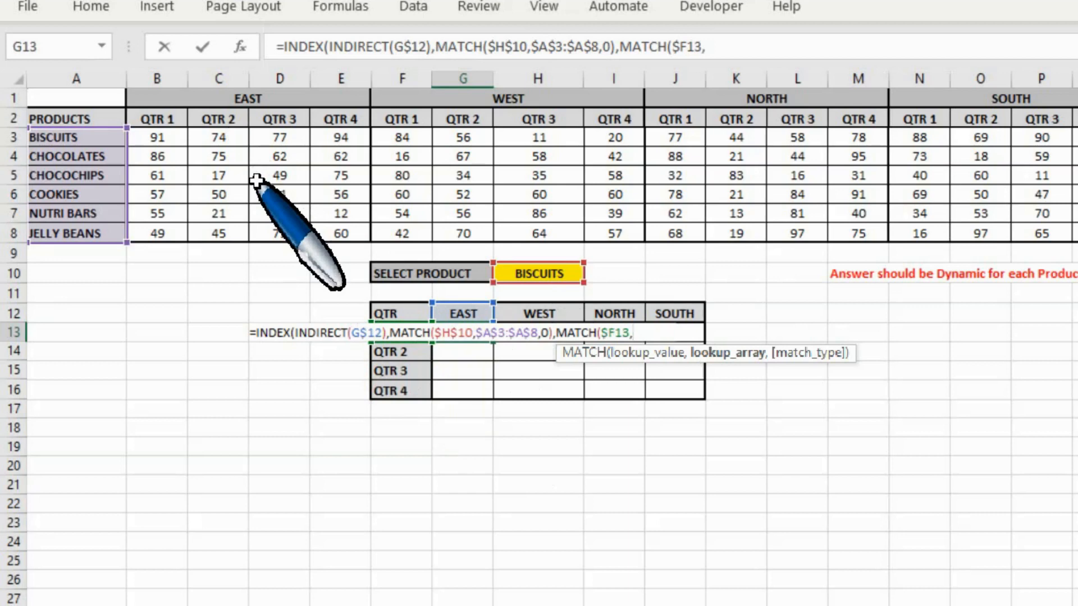
Step: Complete the column MATCH with the EAST quarter headings $B$2:$E$2 and exact match 0, and enter the formula in G13
click(167, 114)
drag(167, 114, 344, 121)
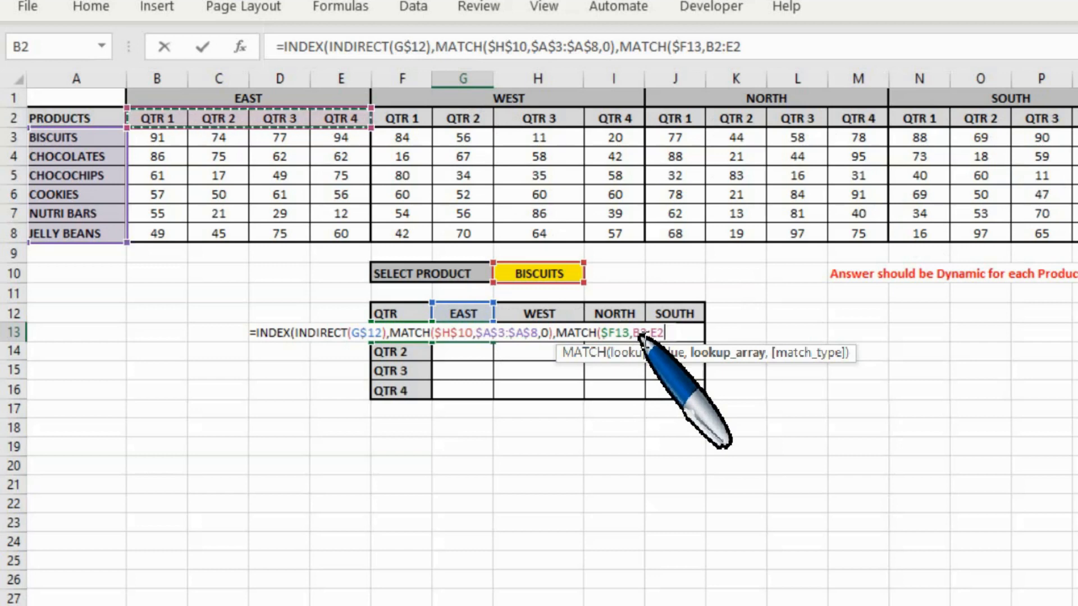
key(F4)
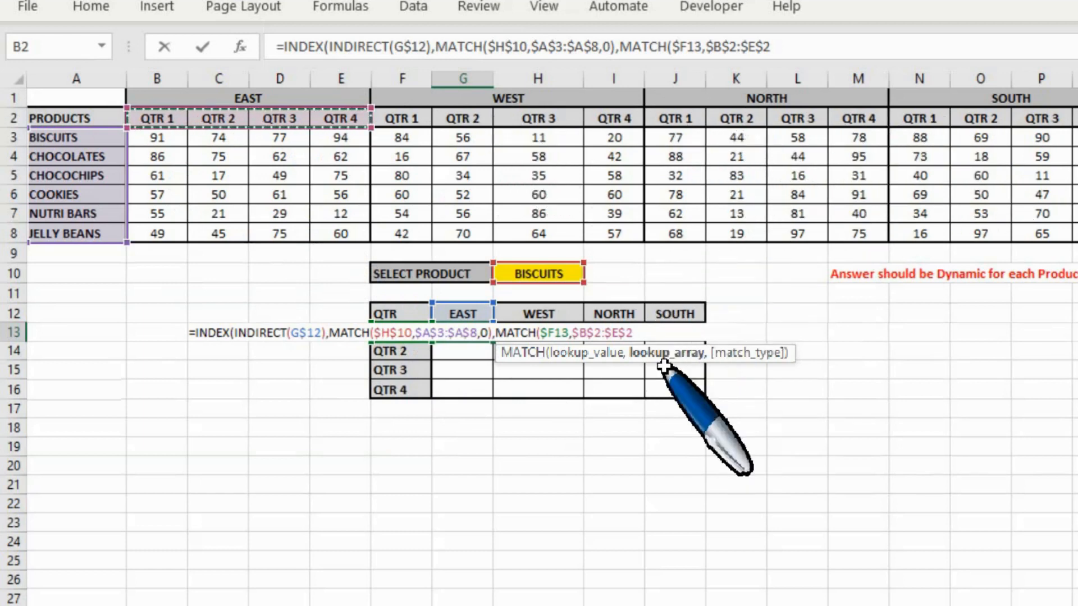
text(,)
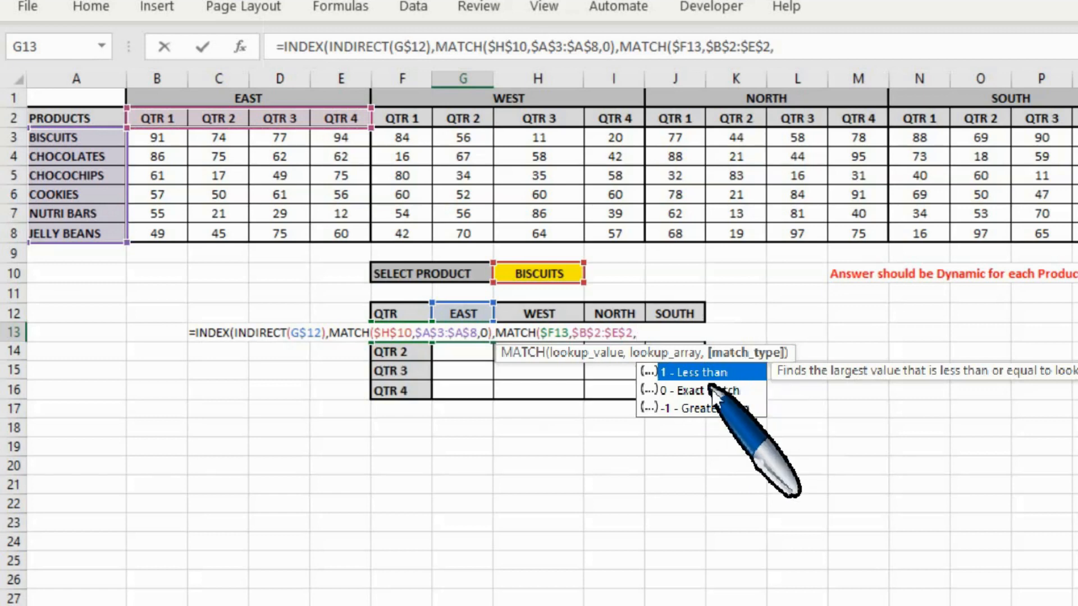
text(0)
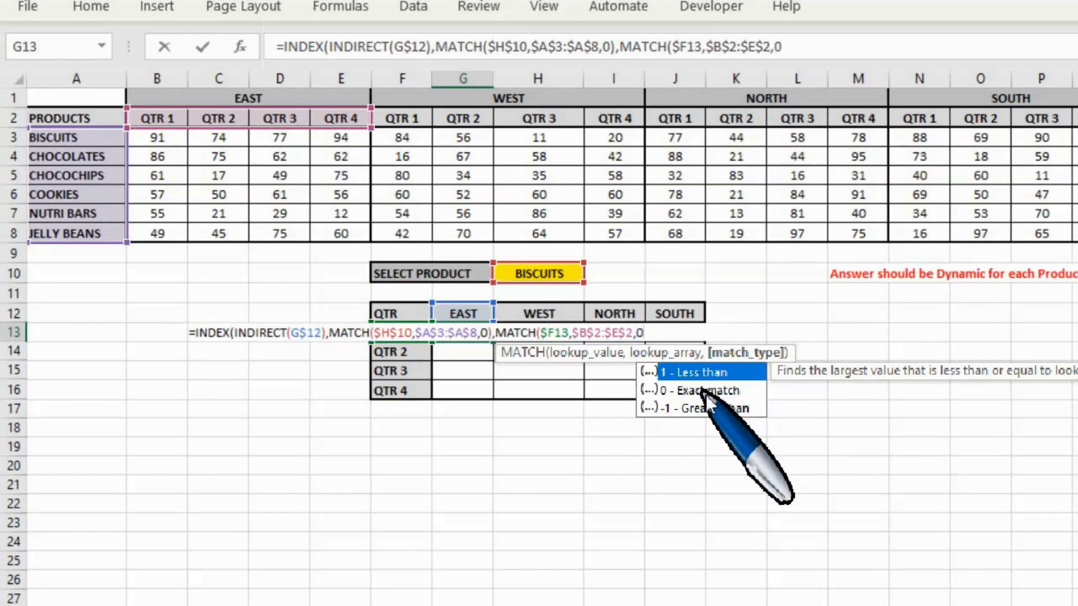
text())
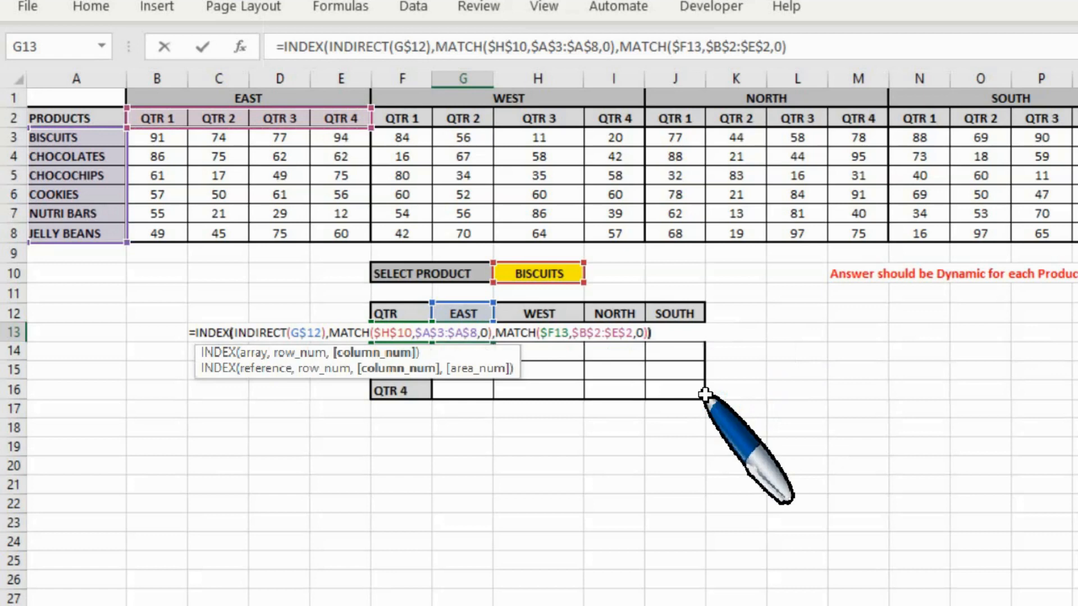
text())
key(Return)
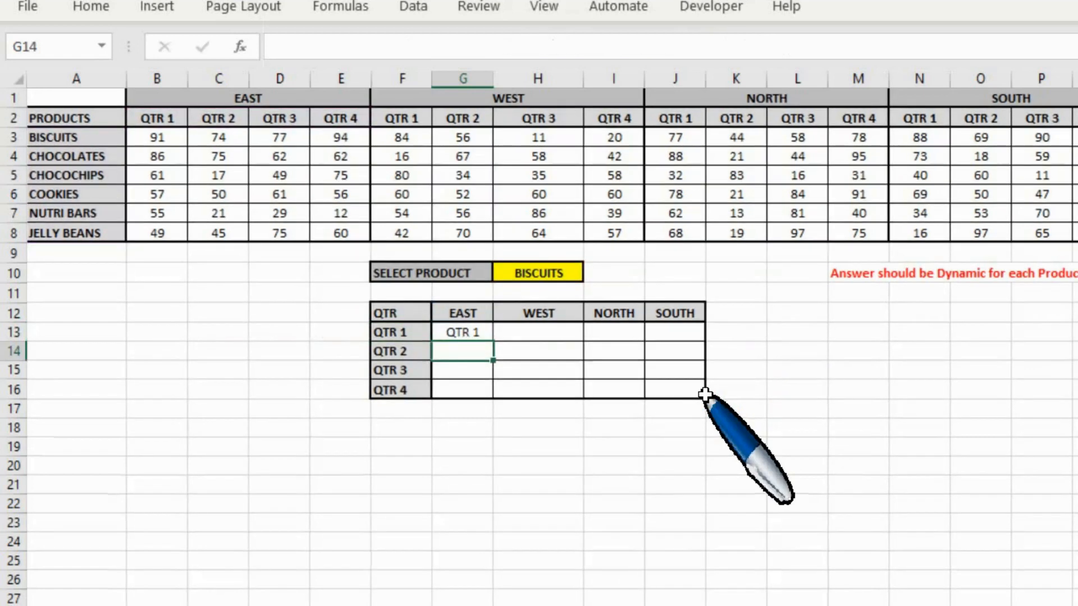
Step: Examine the G13 formula's INDIRECT array and row MATCH arguments, and check which cells the EAST named range covers
click(461, 335)
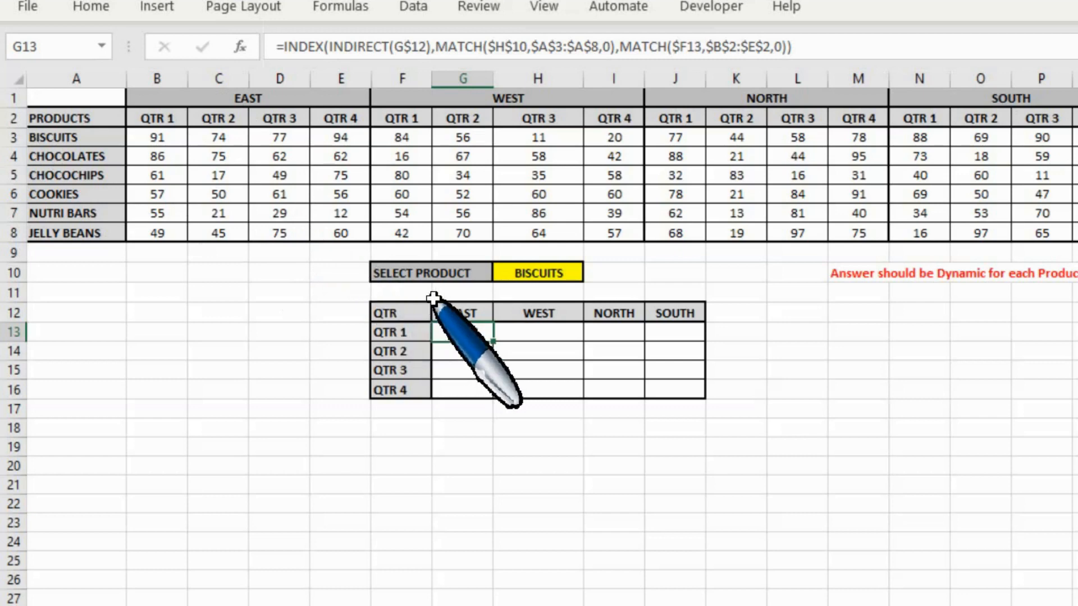
key(F2)
key(ctrl+Return)
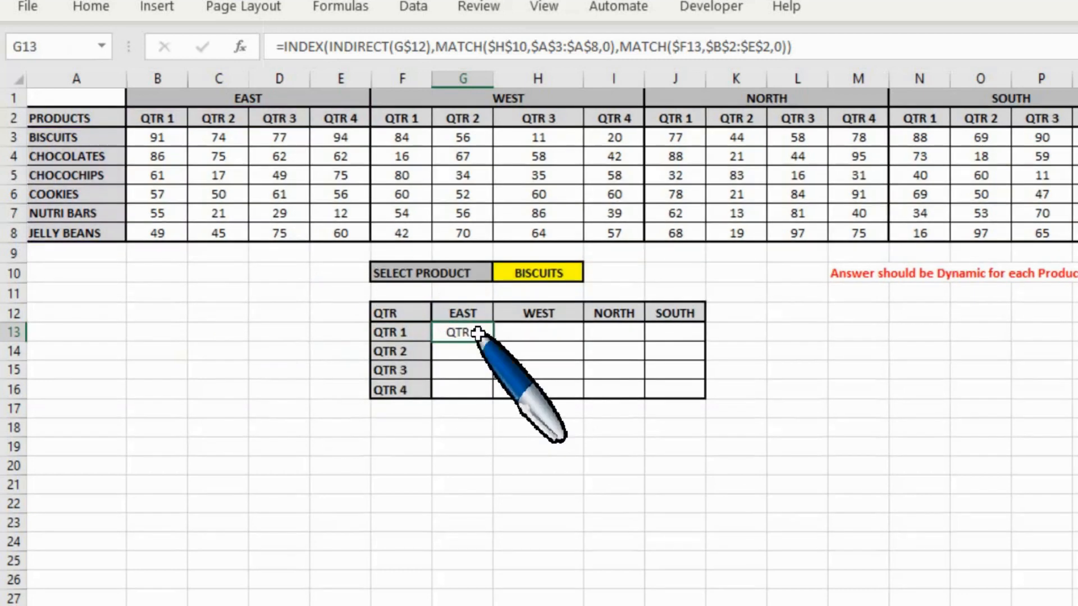
key(F2)
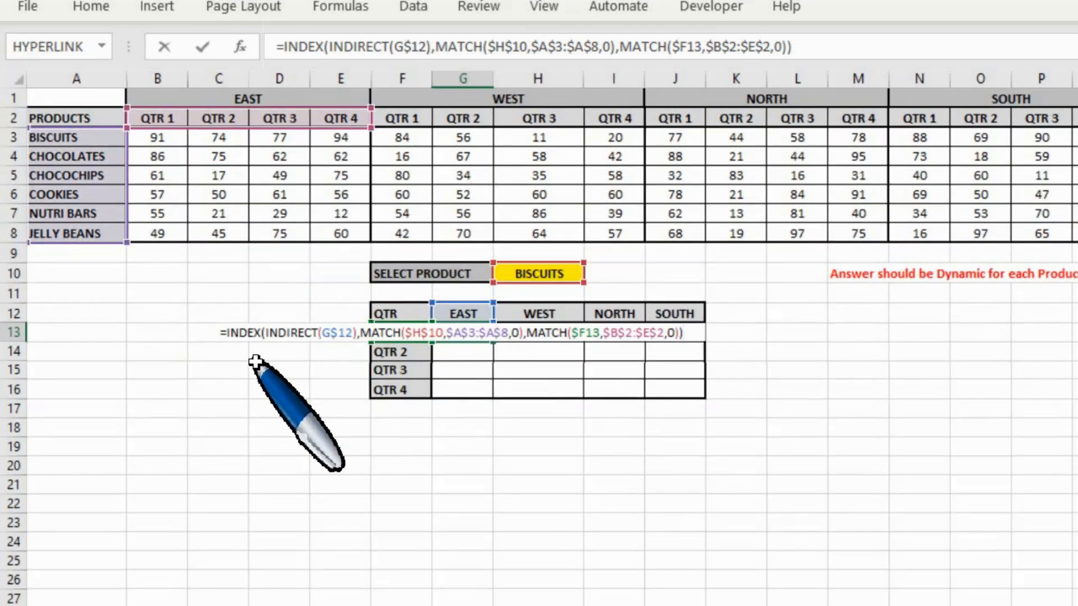
click(266, 332)
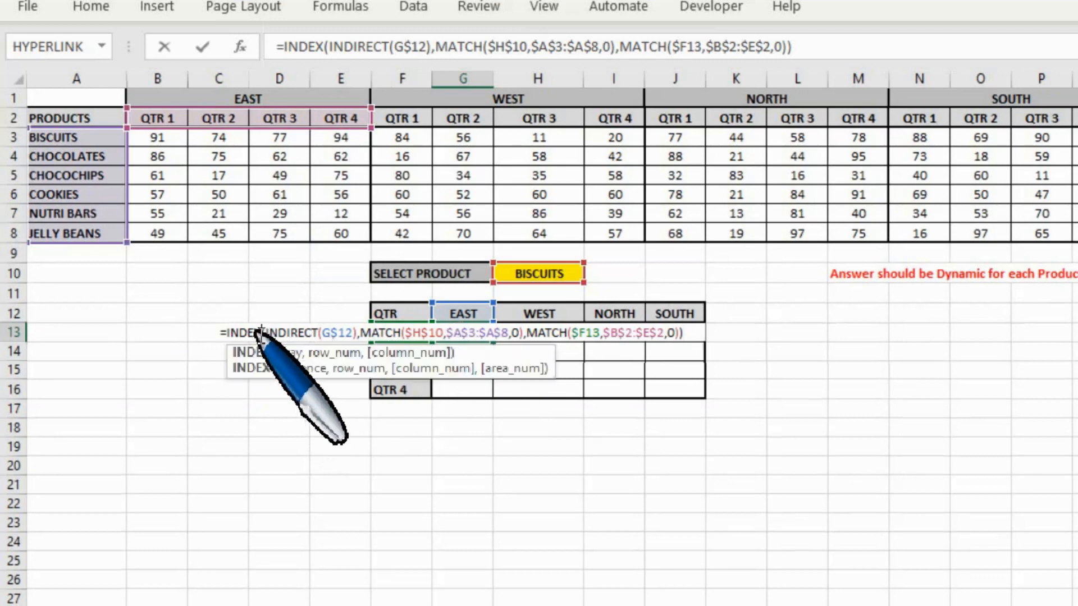
click(288, 354)
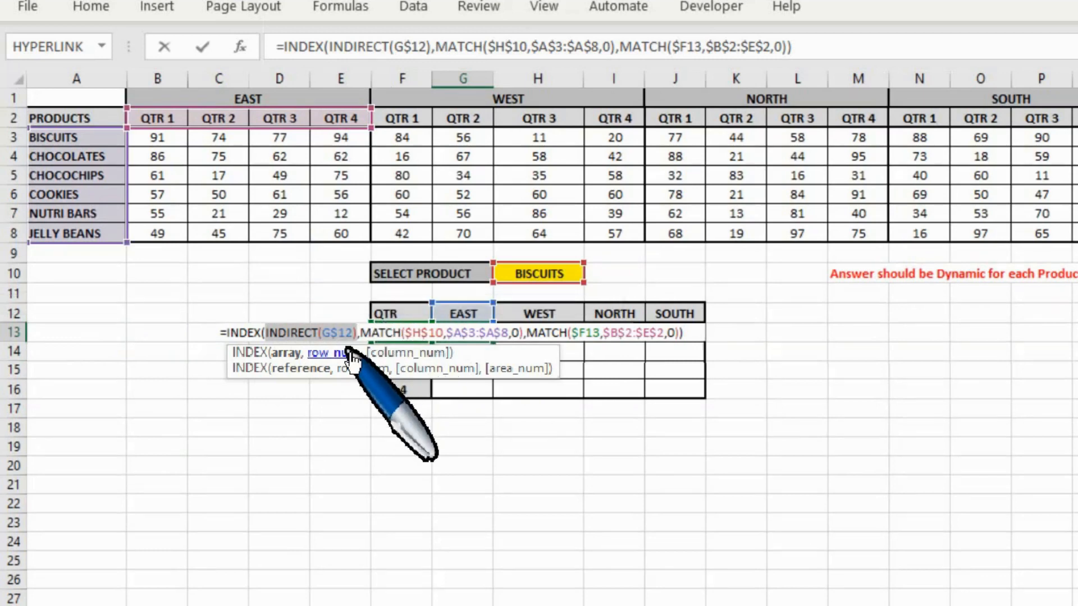
click(324, 354)
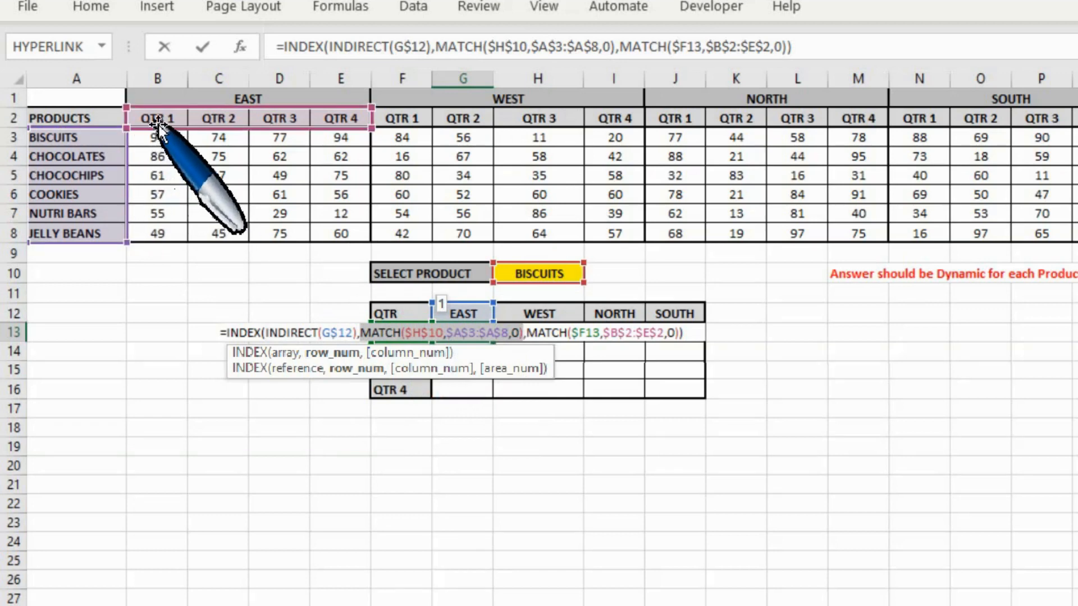
key(ctrl+Return)
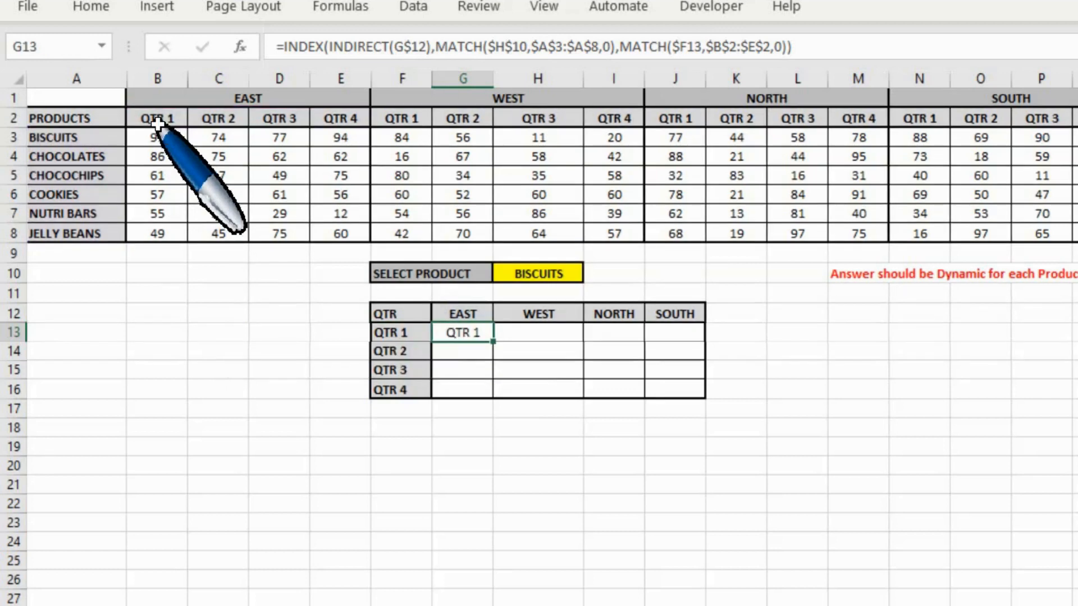
click(101, 46)
click(62, 72)
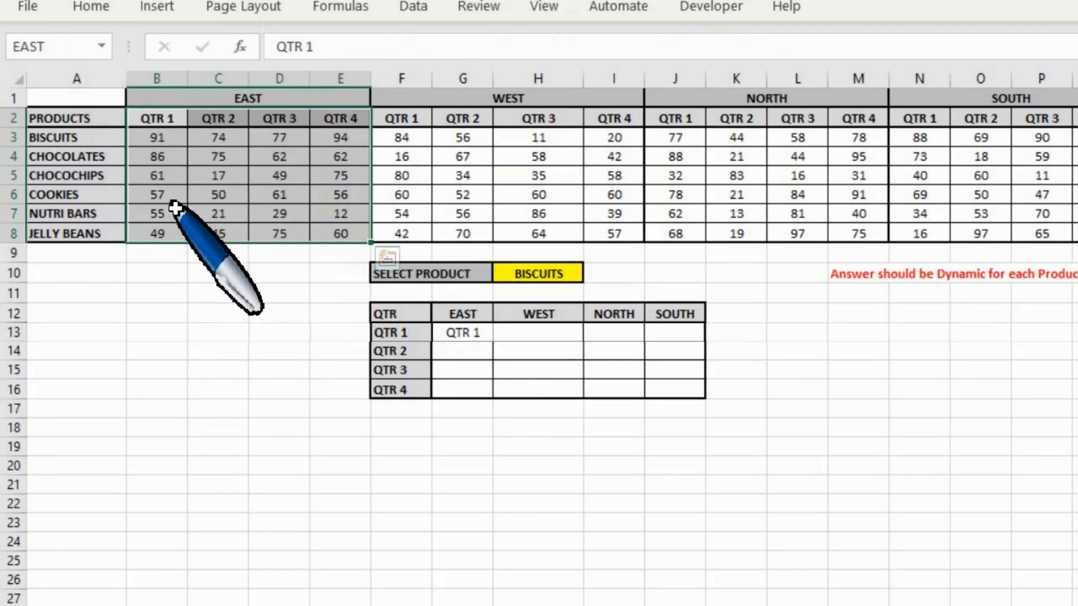
Step: Add +1 after the first MATCH in the G13 formula to offset the row number past the heading row
click(446, 331)
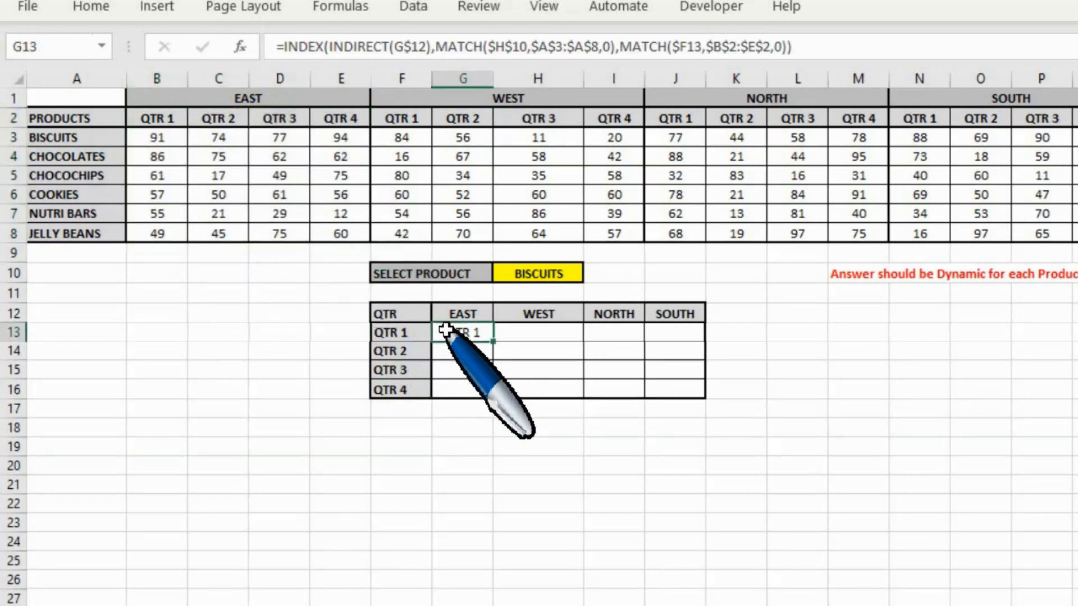
double_click(446, 331)
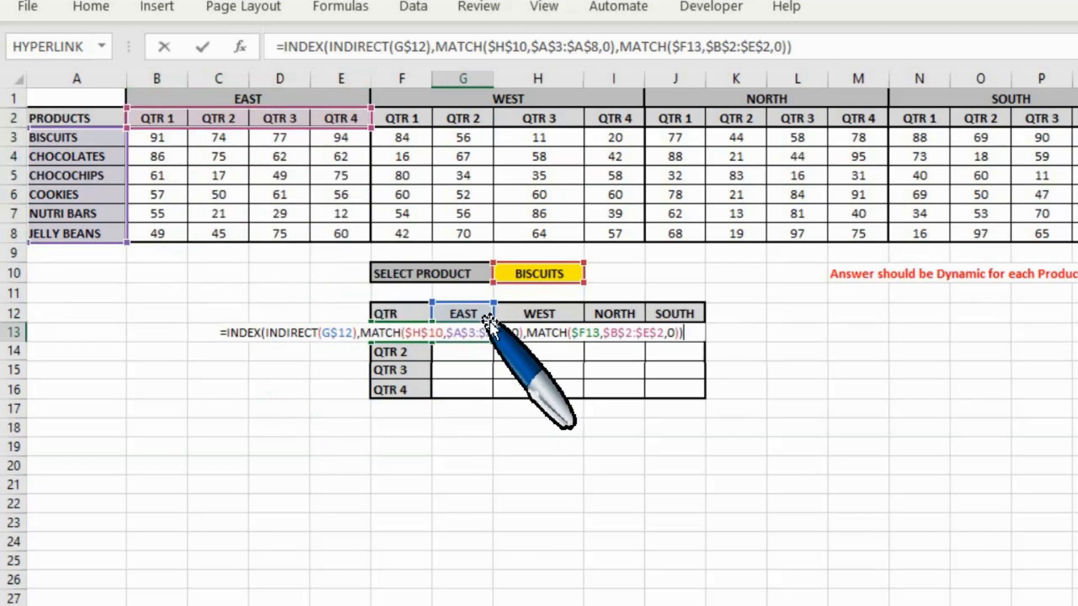
click(524, 334)
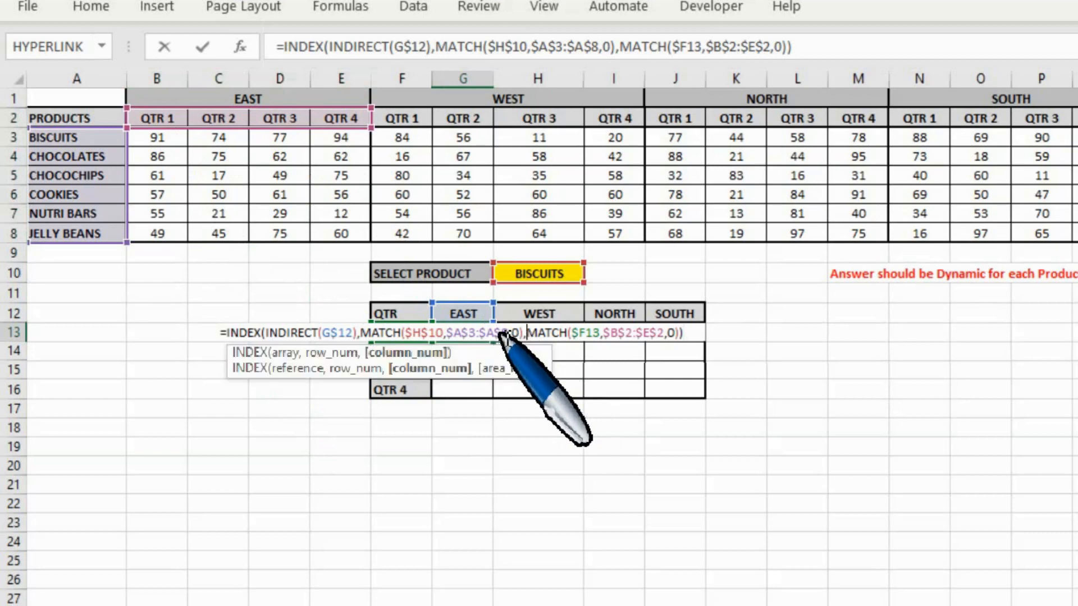
text(+)
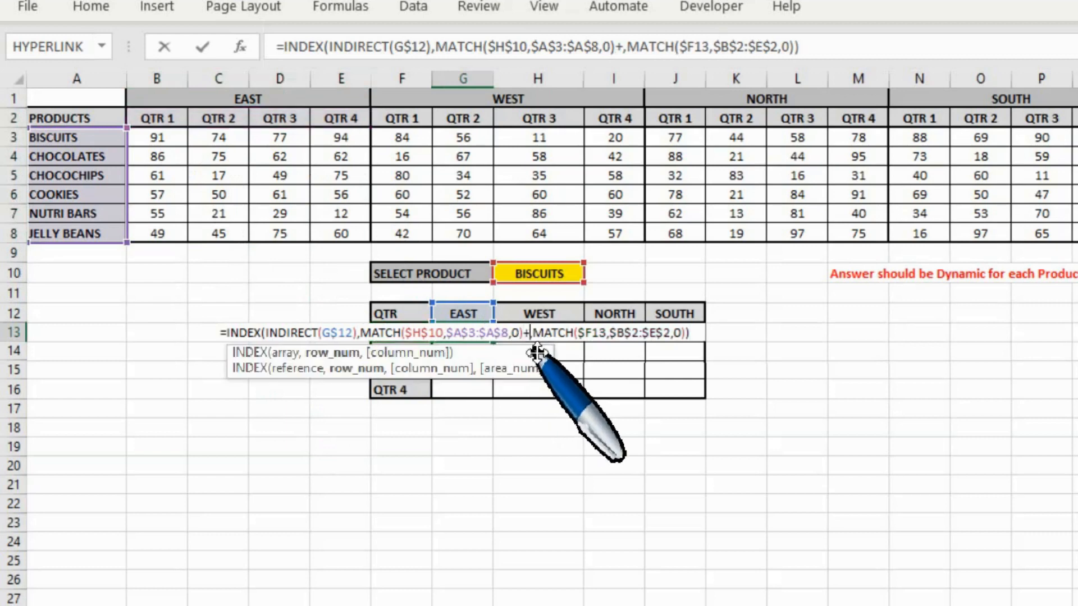
text(1)
key(Return)
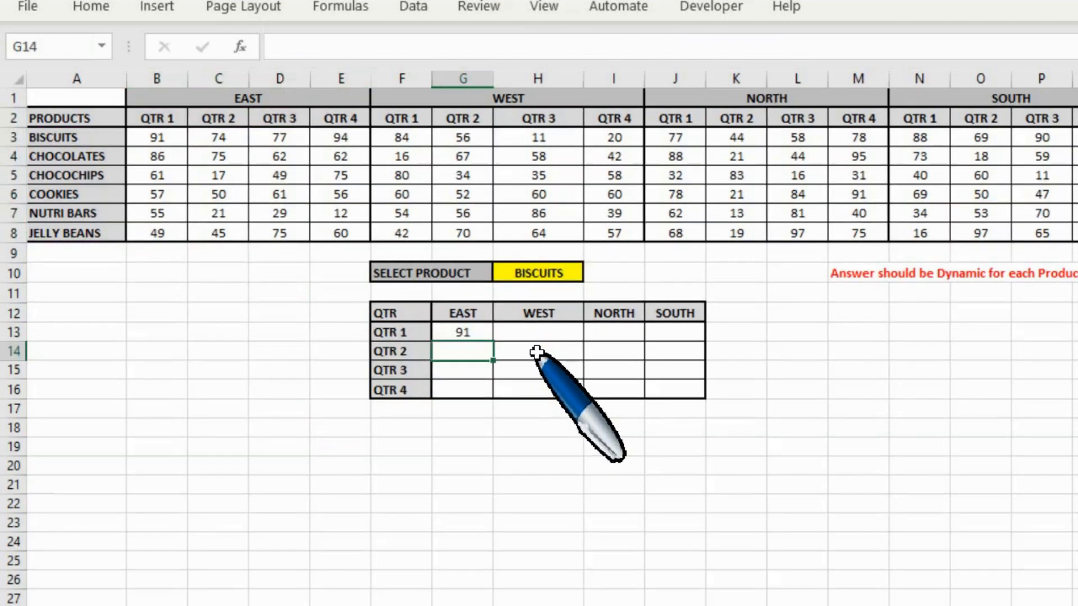
Step: Copy the G13 formula across the QTR 1 row into the WEST, NORTH and SOUTH cells H13, I13 and J13
click(463, 333)
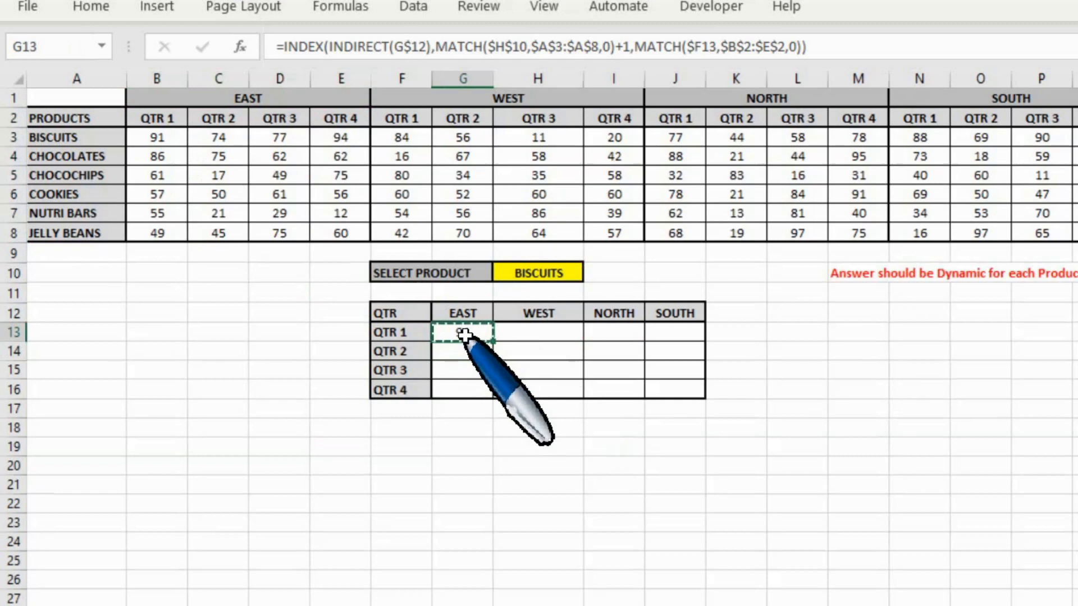
key(Right)
key(ctrl+v)
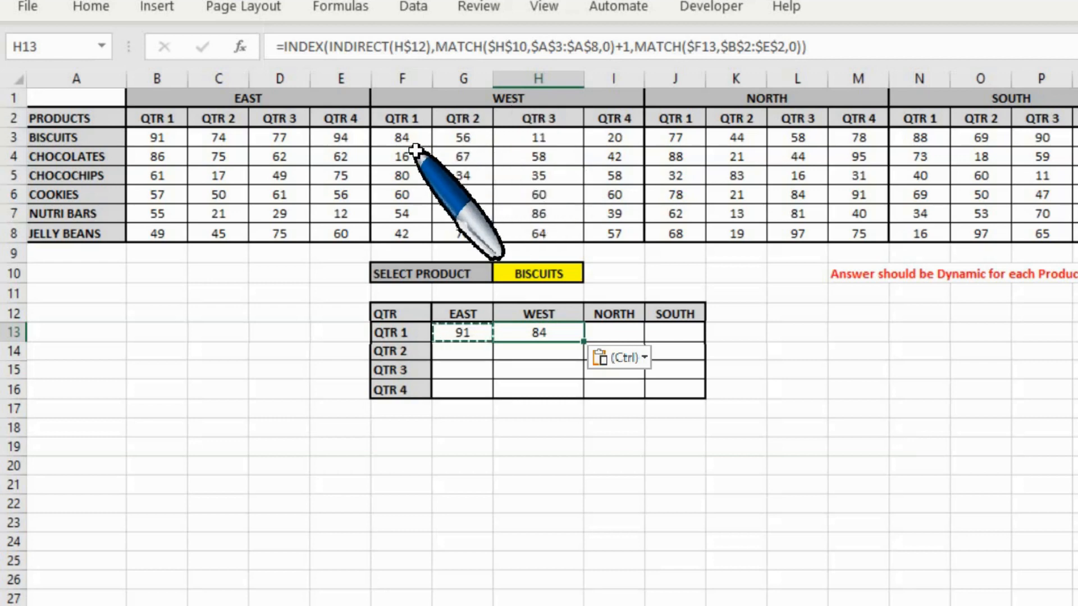
click(613, 335)
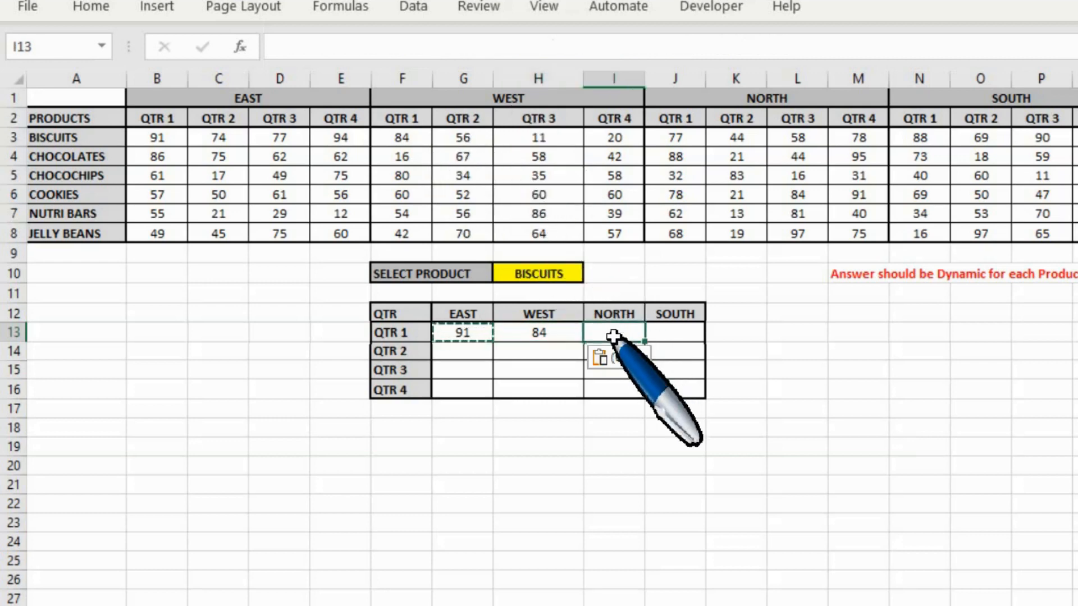
text(=INDEX(INDIRECT(I$12),MATCH($H$10,$A$3:$A$8,0)+1,MATCH($F13,$B$2:$E$2,0)))
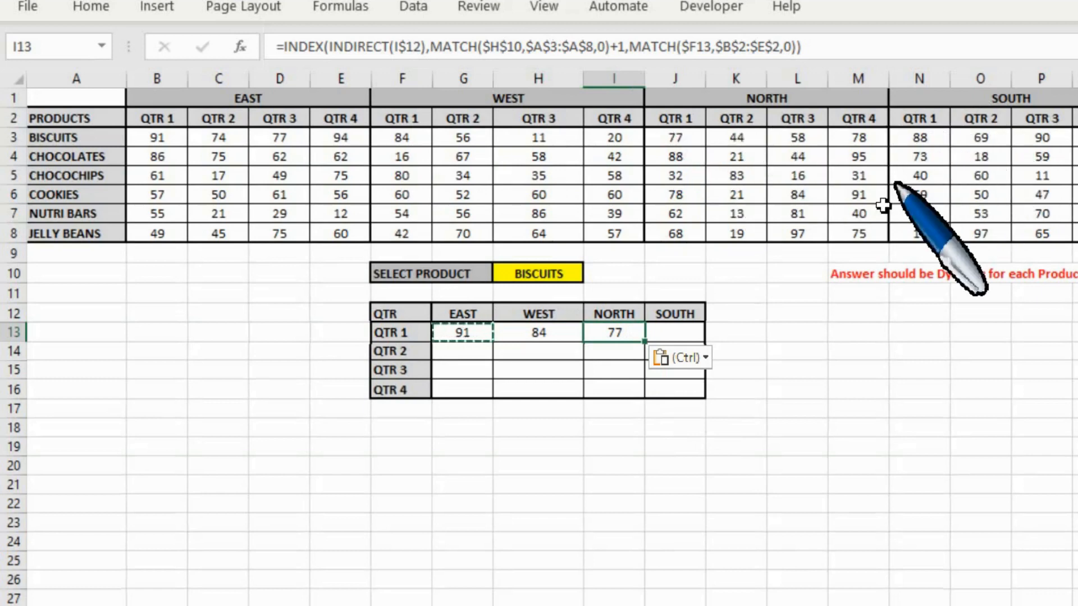
click(688, 336)
key(ctrl+v)
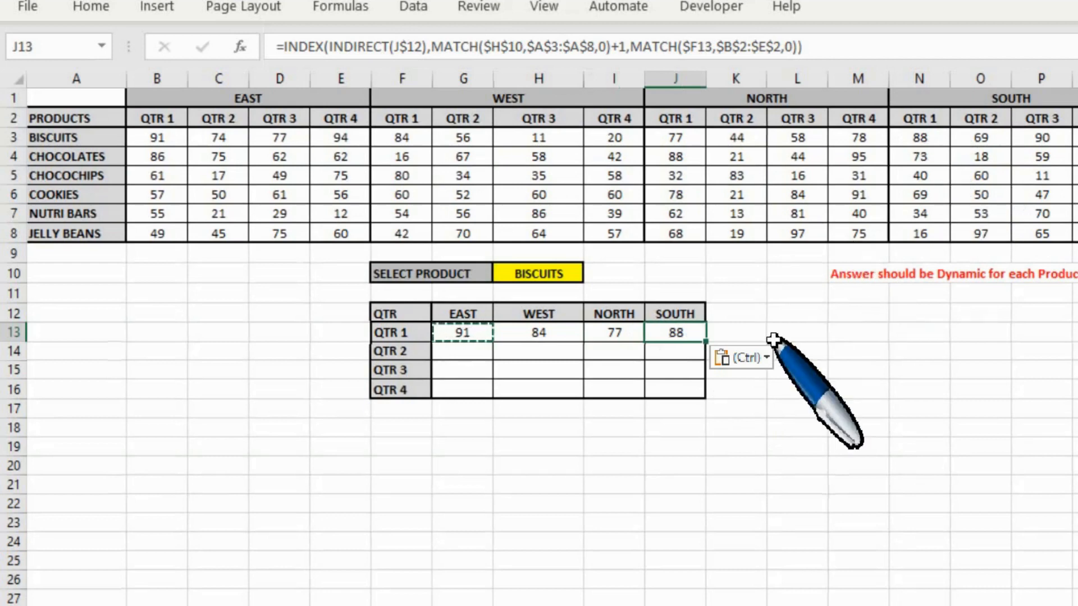
Step: Check the cell references in the copied QTR 1 formulas, from NORTH back through WEST to EAST
key(Left)
key(F2)
key(Escape)
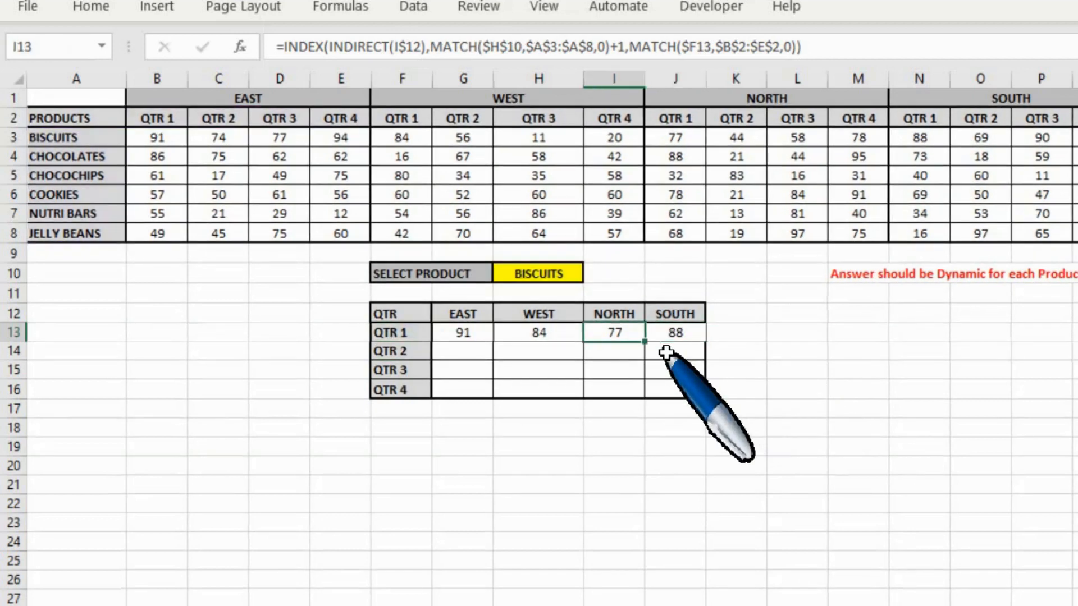
key(F2)
key(Escape)
key(Left)
key(F2)
key(Escape)
key(Left)
key(F2)
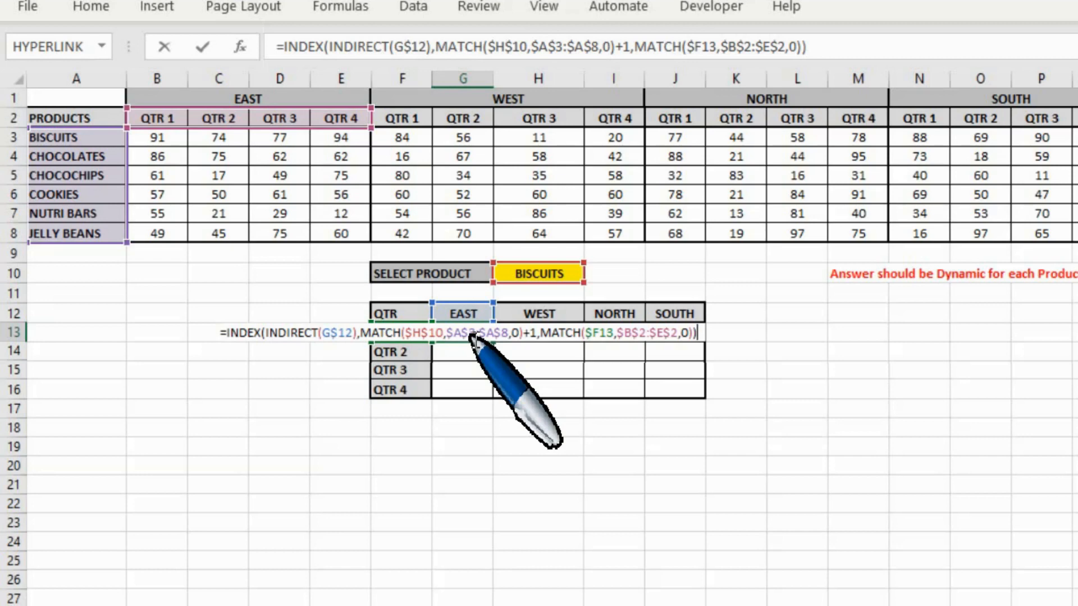
key(ctrl+Return)
Step: Copy the QTR 1 formulas in G13:J13 down through row 16 to fill the QTR 2, QTR 3 and QTR 4 rows
key(shift+Right)
key(shift+Right)
key(shift+Right)
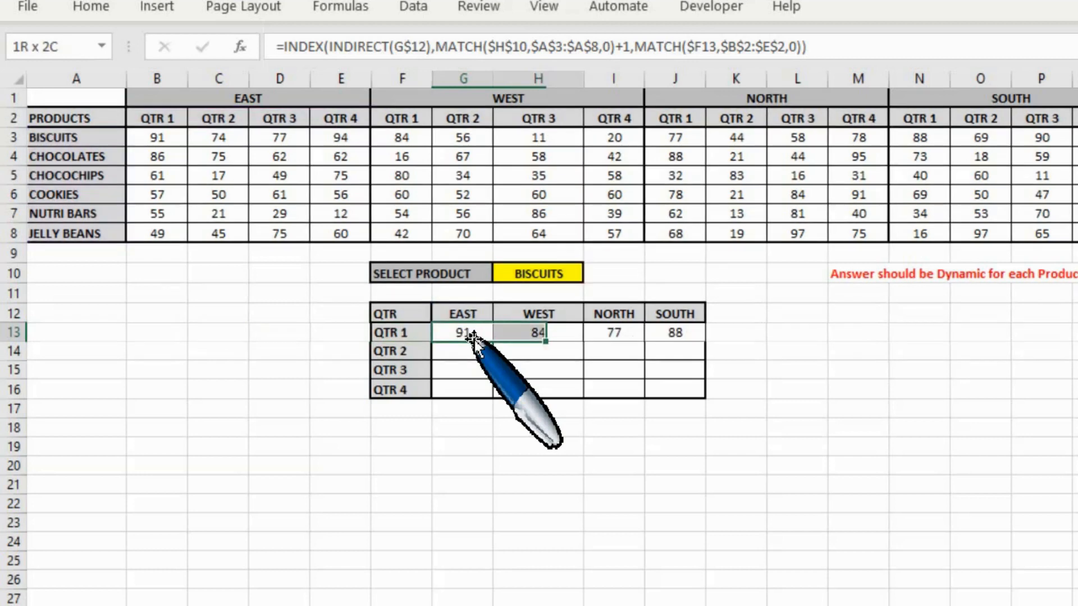
key(ctrl+c)
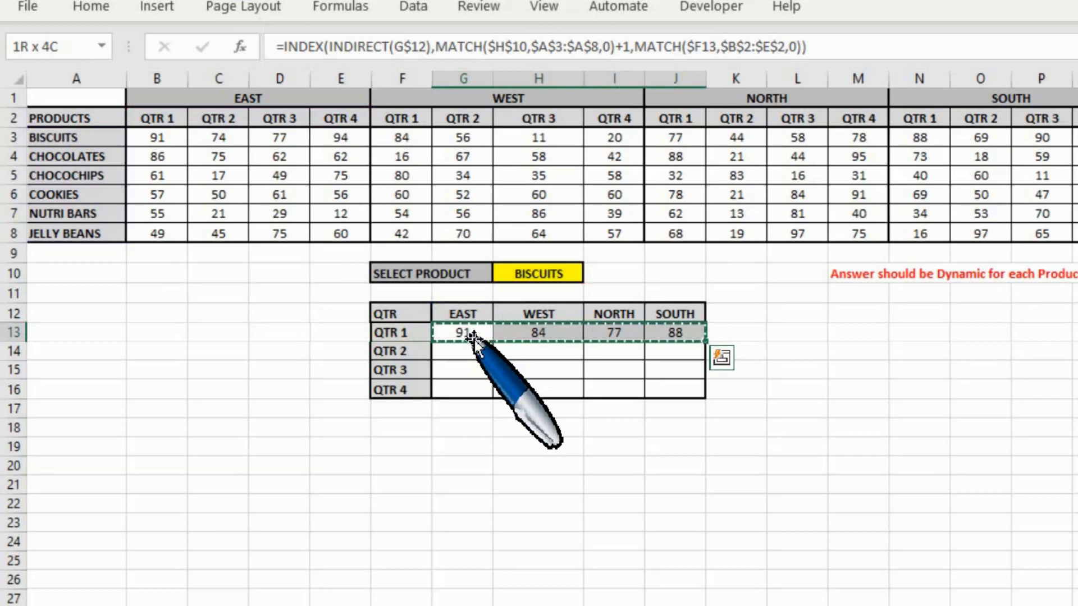
key(shift+Down)
key(shift+Down)
key(shift+Down)
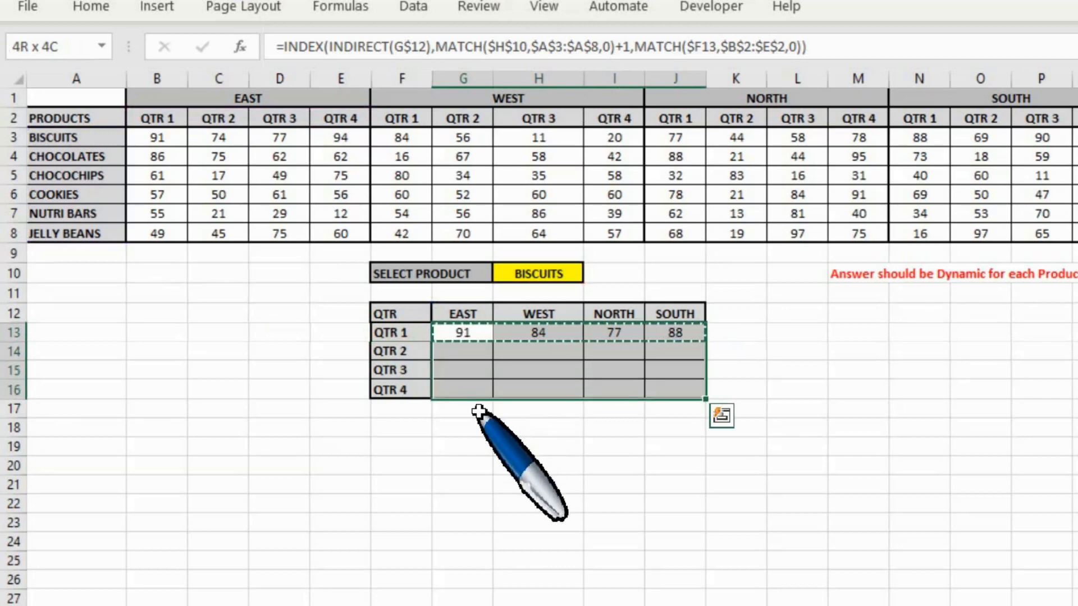
key(ctrl+v)
key(Escape)
key(Up)
key(Down)
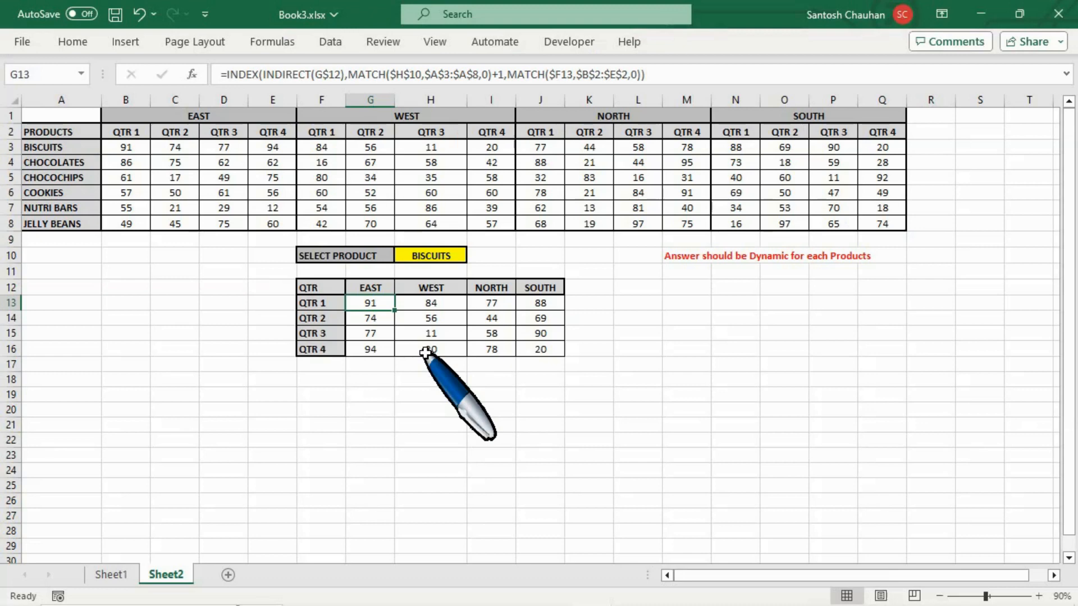
click(375, 375)
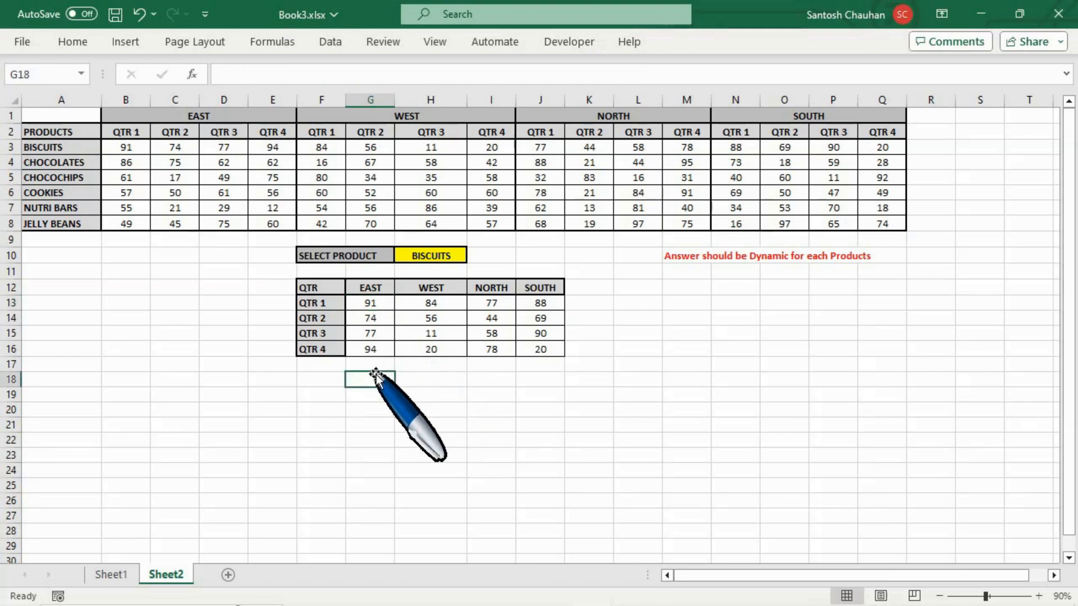